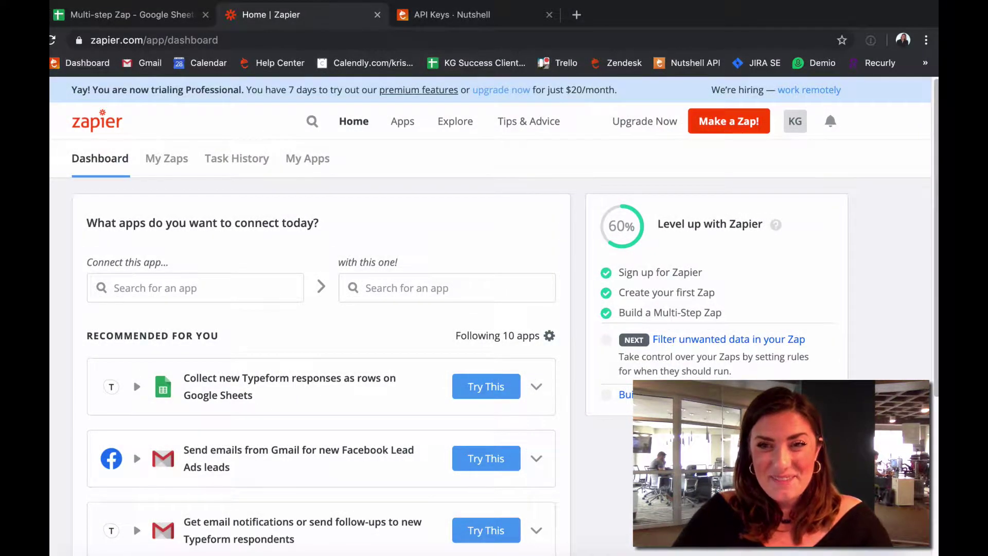
Step: Create a new Zap triggered by New Spreadsheet Row in Google Sheets
left_click(720, 126)
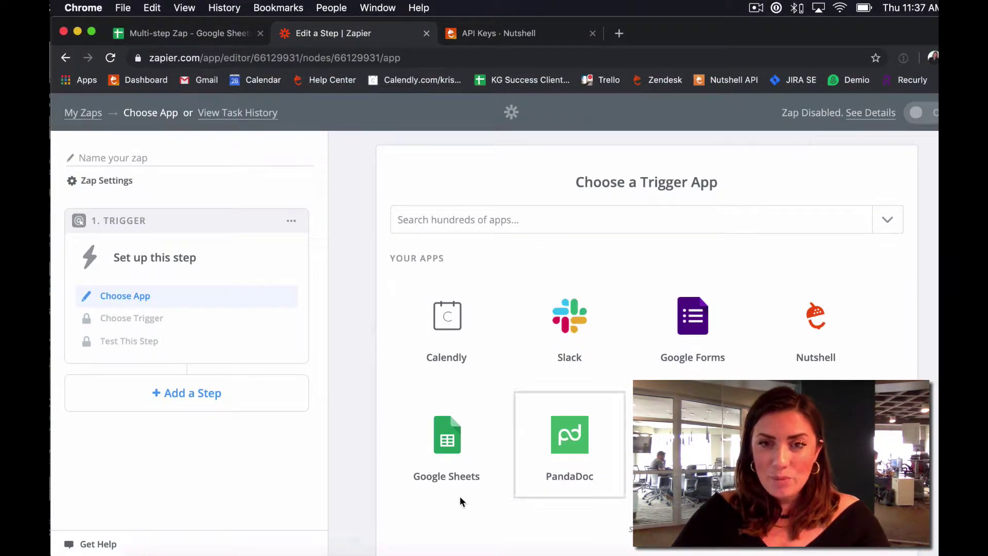
left_click(432, 463)
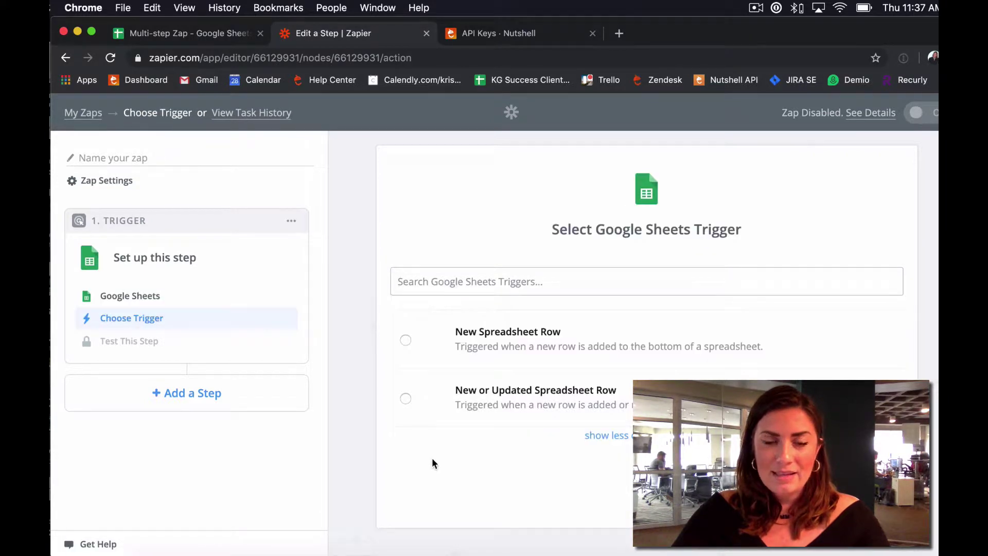
left_click(405, 341)
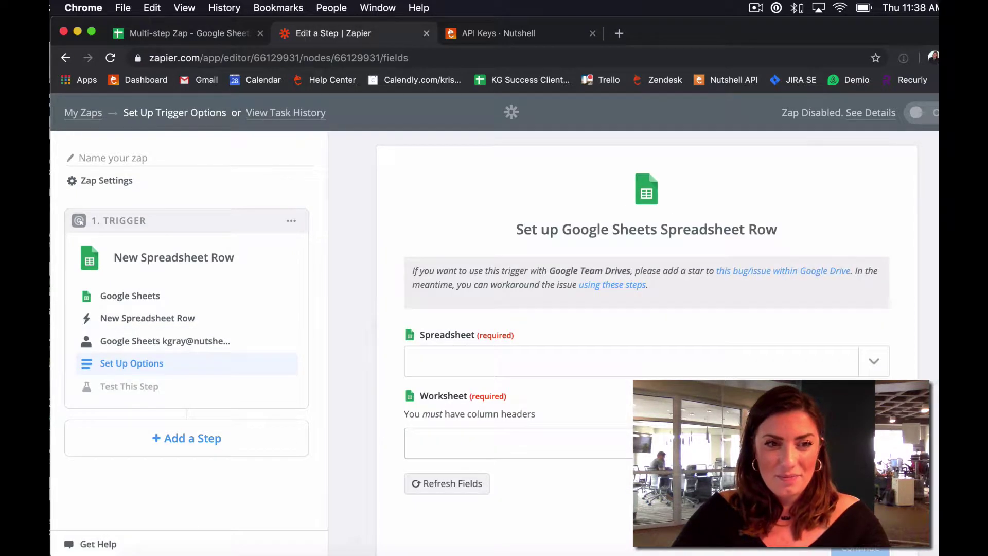
Step: Set the trigger's spreadsheet to Multi-step Zap and its worksheet to Sheet1
left_click(868, 361)
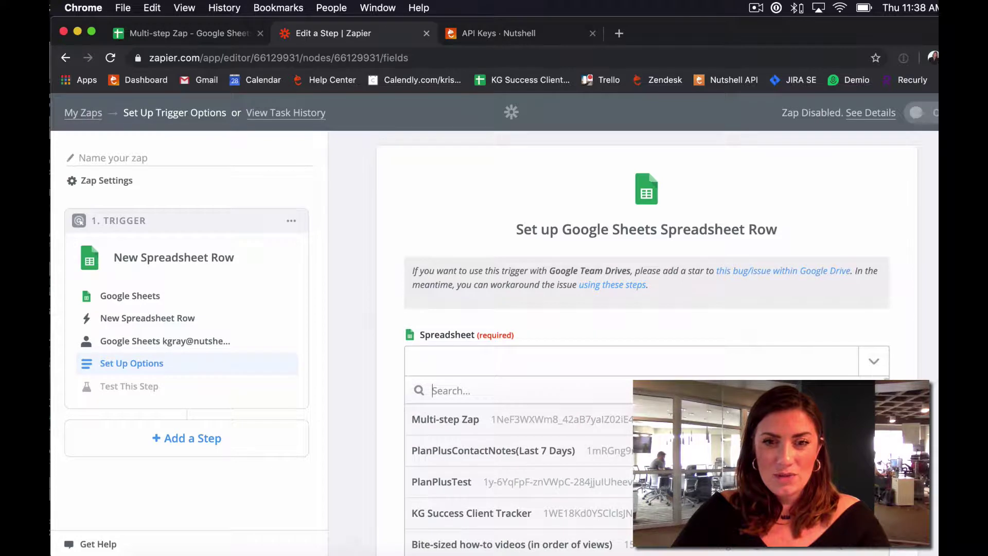
left_click(481, 421)
left_click(518, 443)
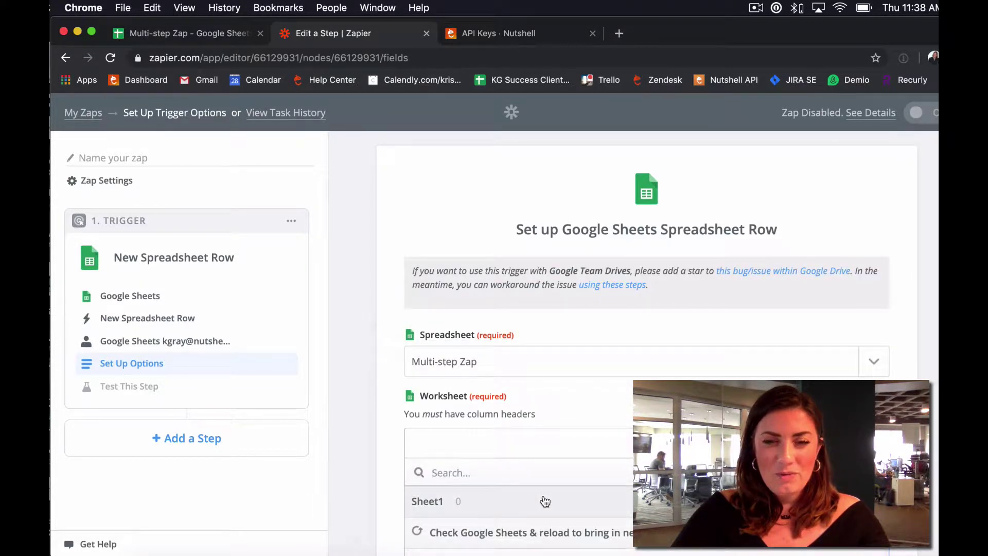
left_click(545, 501)
scroll(623, 494, "down", 3)
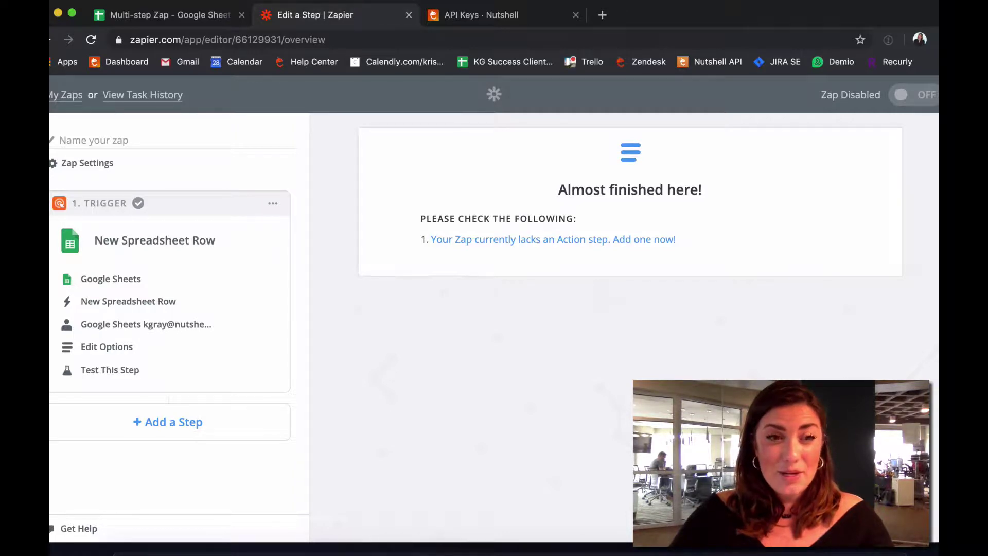
Step: Add an action step that uses Nutshell with the Create Lead action
left_click(544, 242)
left_click(503, 197)
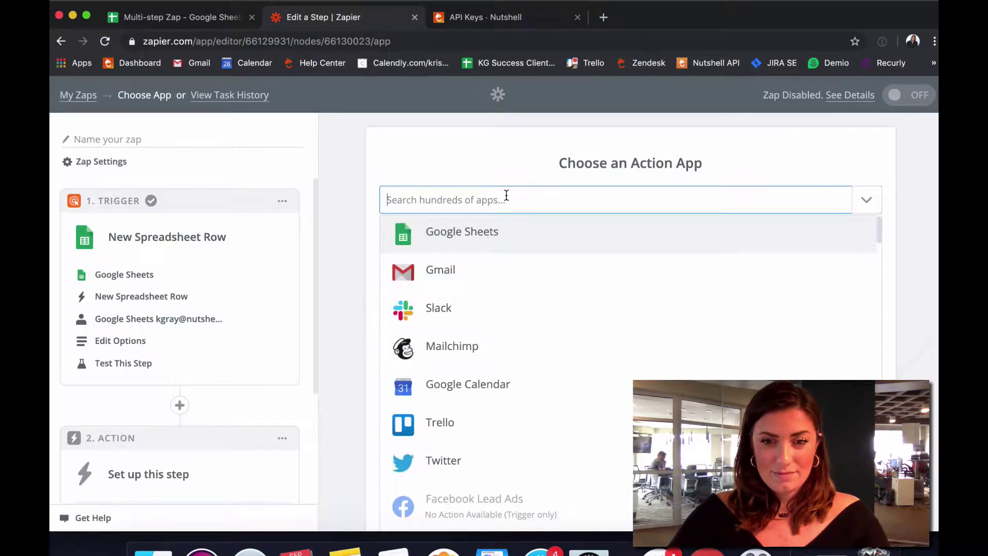
type("nutshell")
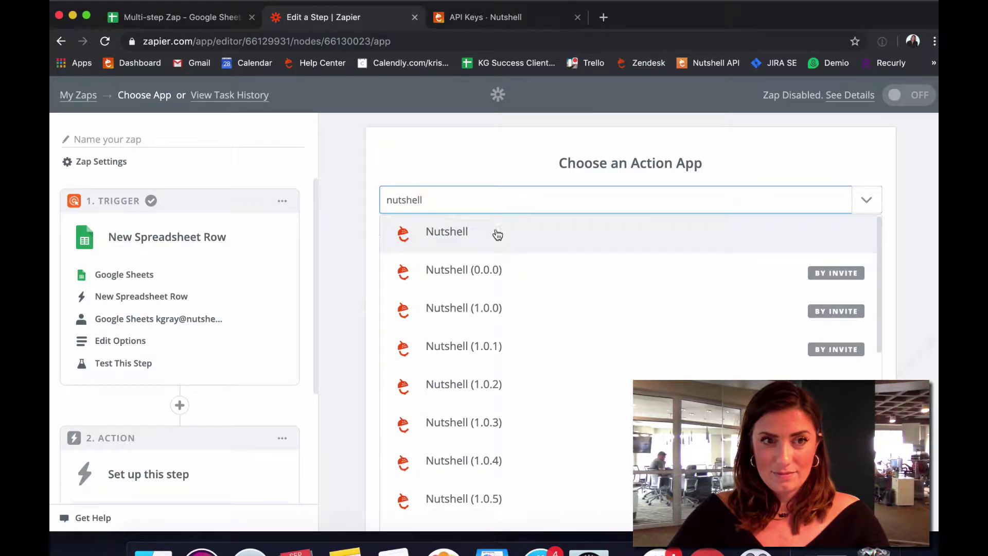
left_click(497, 234)
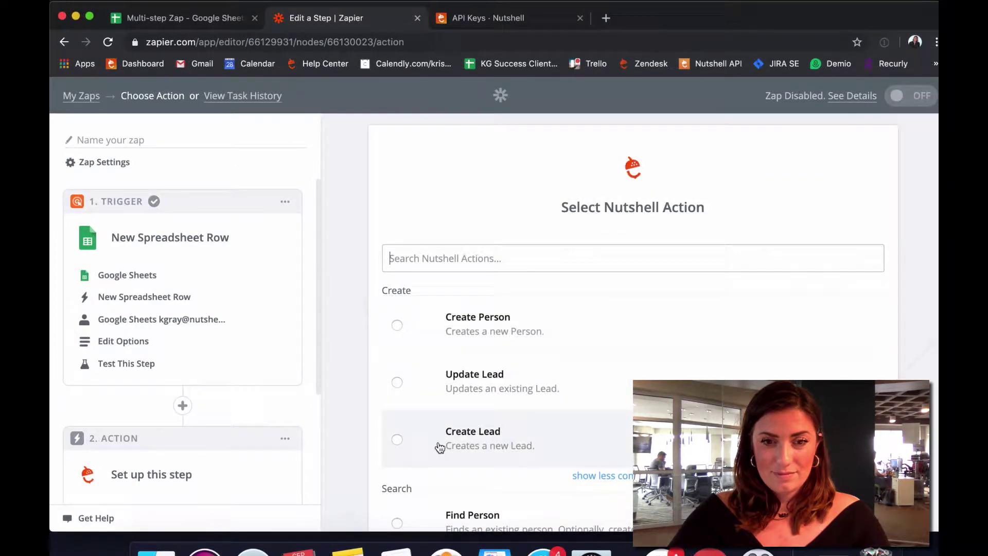
left_click(398, 440)
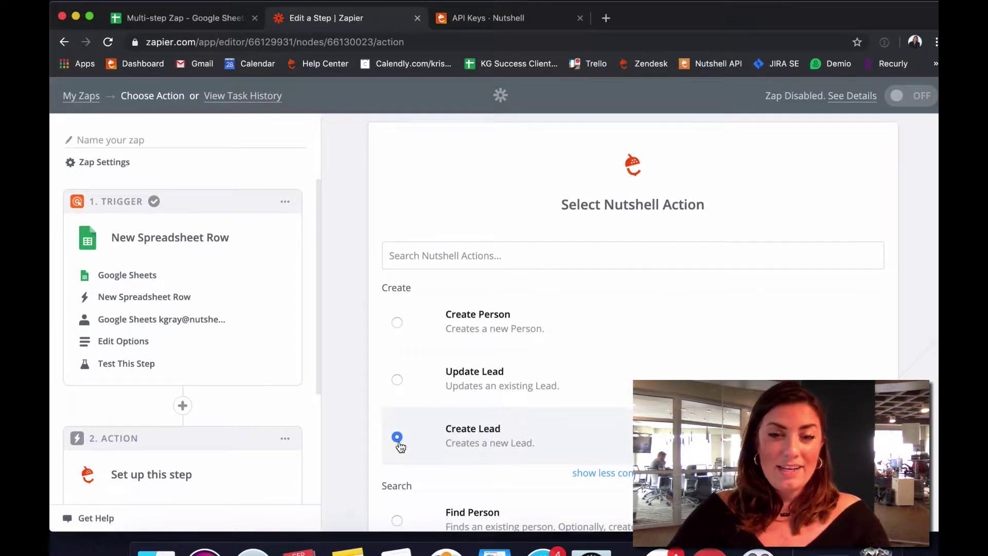
scroll(400, 444, "down", 5)
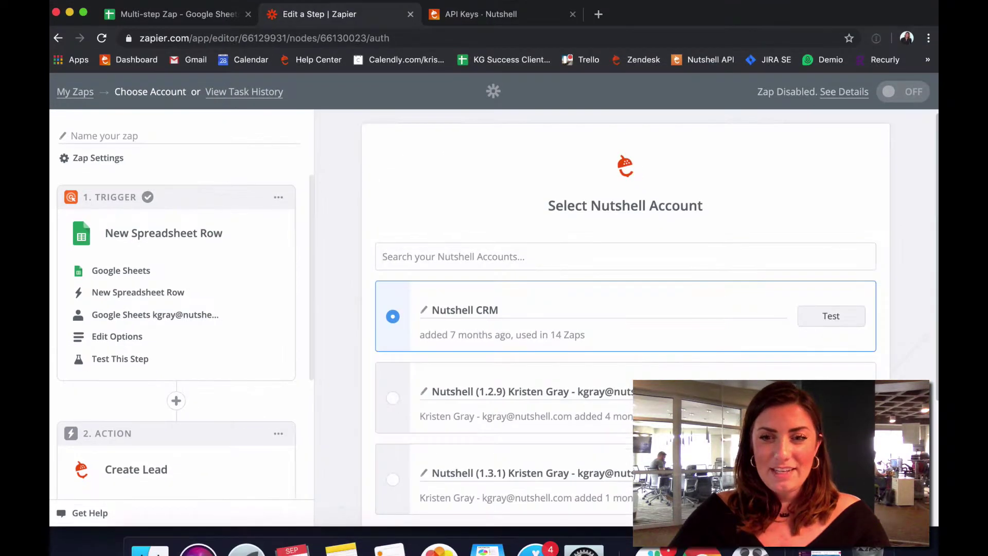
Step: Check which credentials are required to connect another Nutshell account to the action
scroll(632, 320, "down", 3)
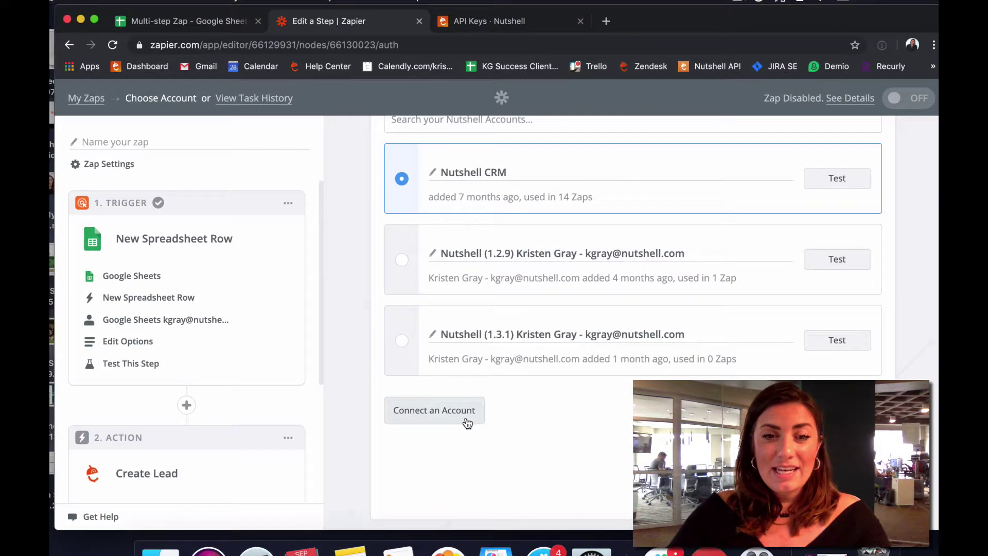
left_click(458, 412)
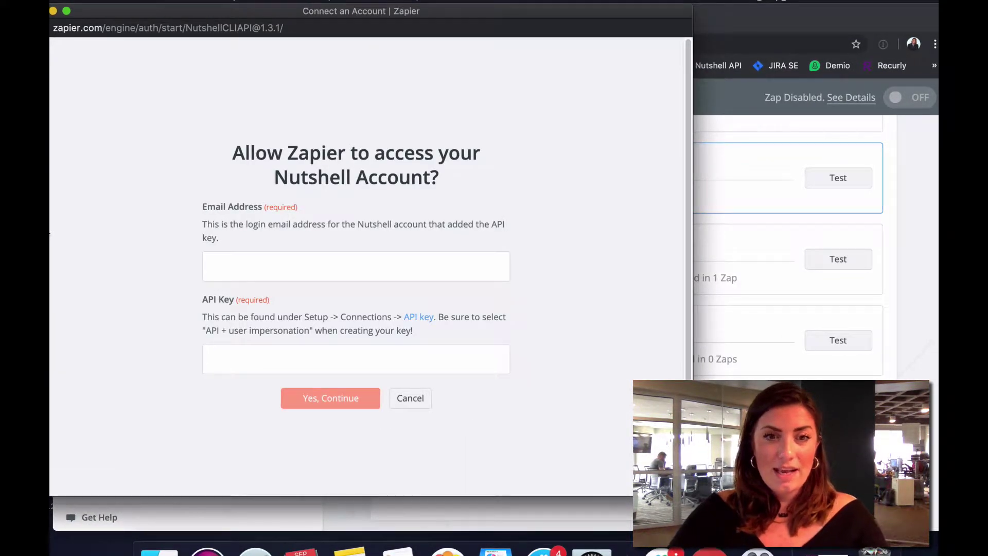
left_click(737, 19)
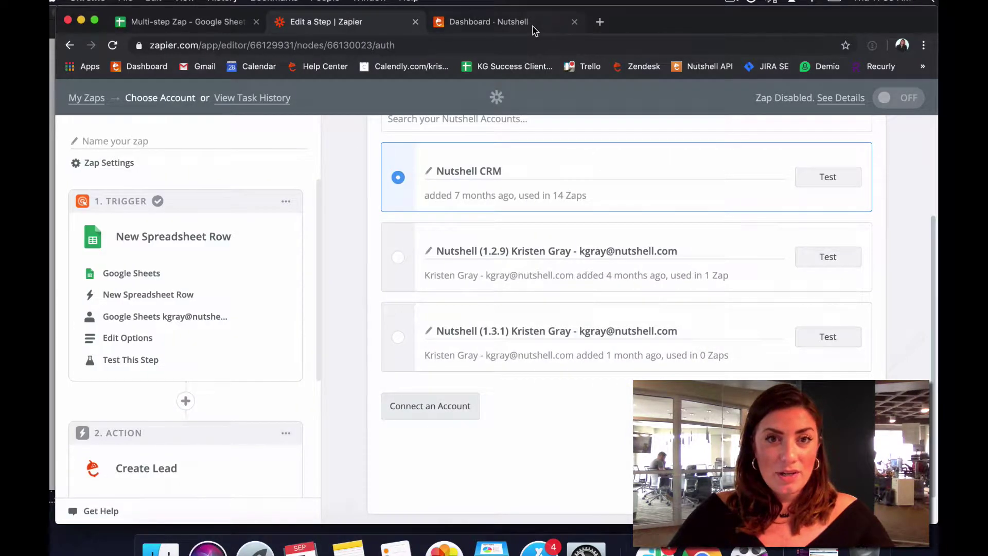
Step: Switch to Nutshell and open the API keys page in the company settings
left_click(524, 25)
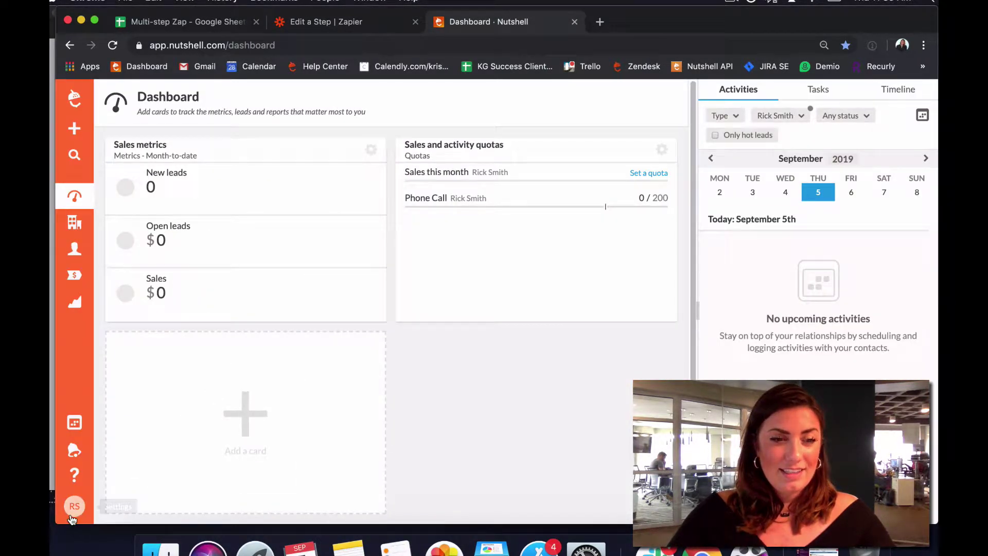
left_click(67, 514)
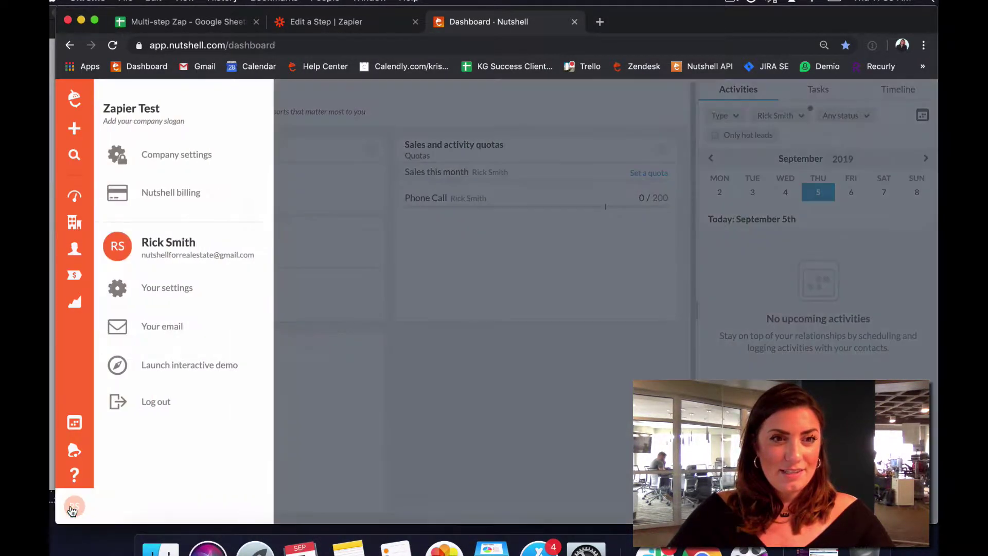
left_click(219, 166)
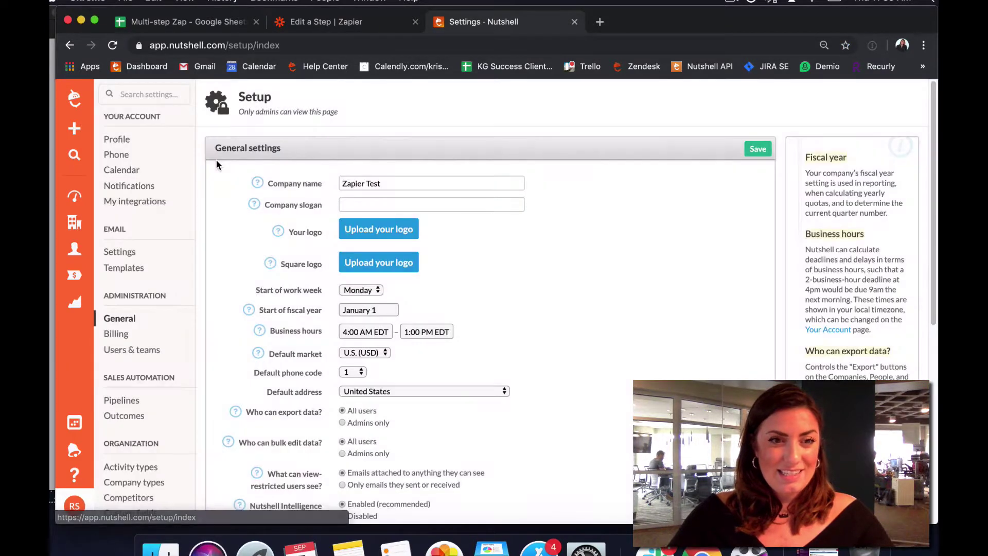
scroll(214, 167, "down", 4)
scroll(213, 166, "down", 3)
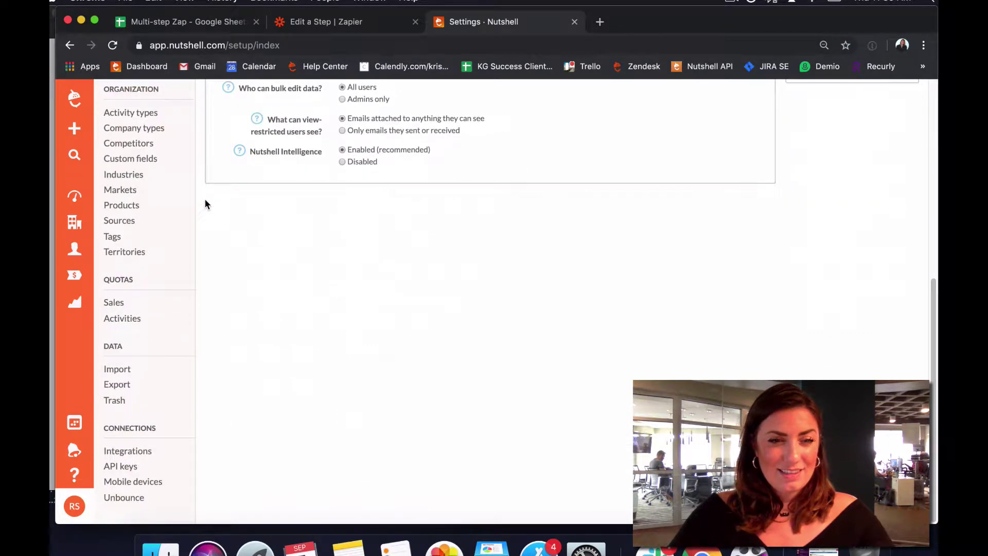
left_click(128, 466)
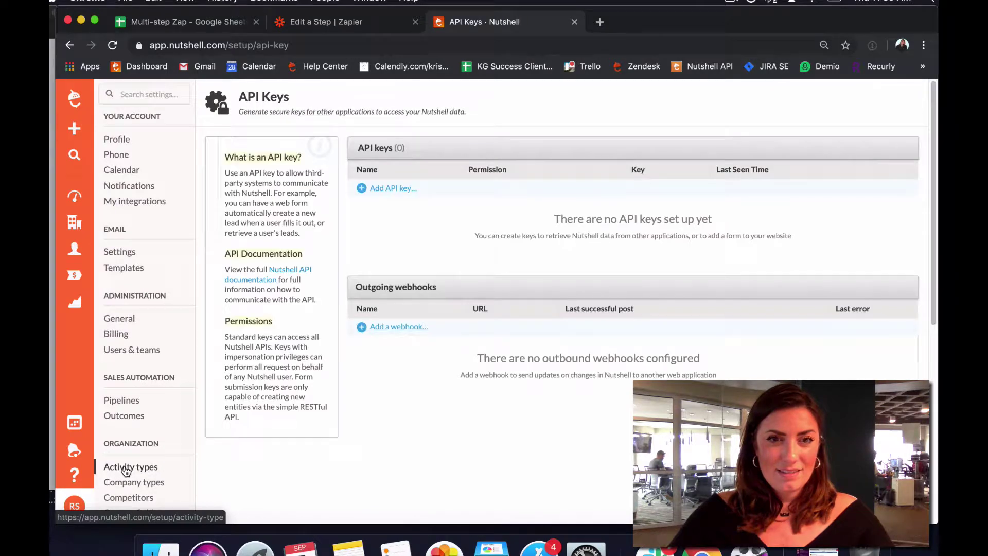
Step: Create an API key named "Zapier test" with the API + user impersonation permission
left_click(385, 187)
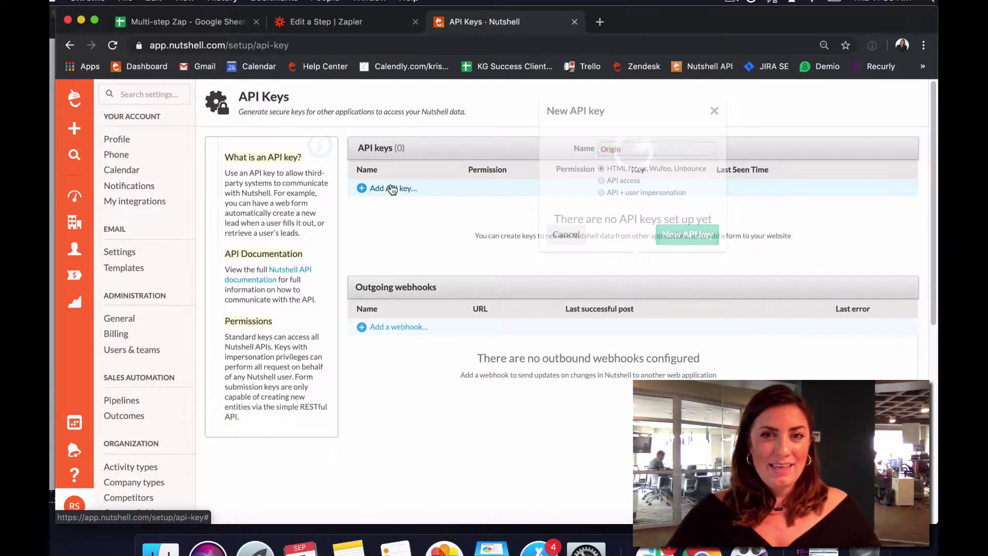
type("Zapier test")
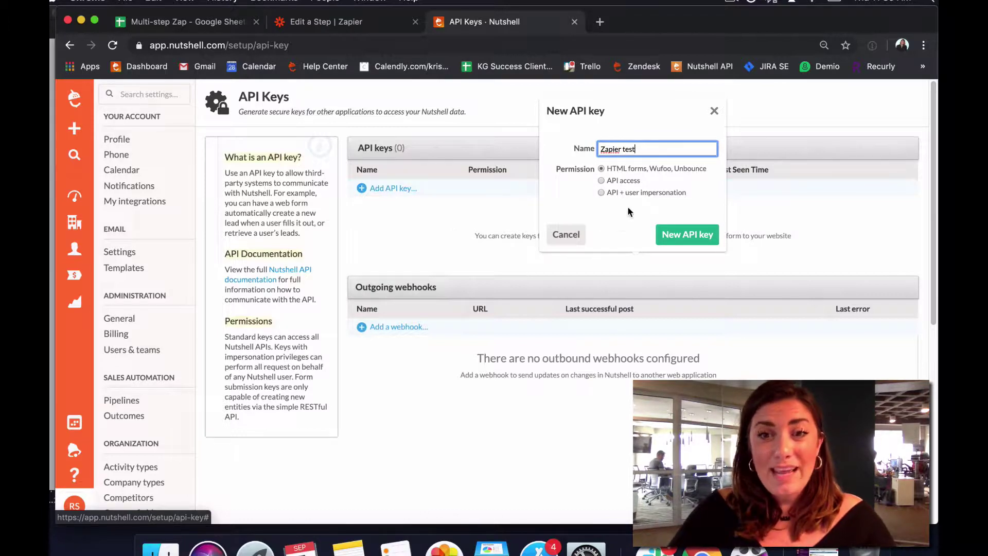
left_click(602, 193)
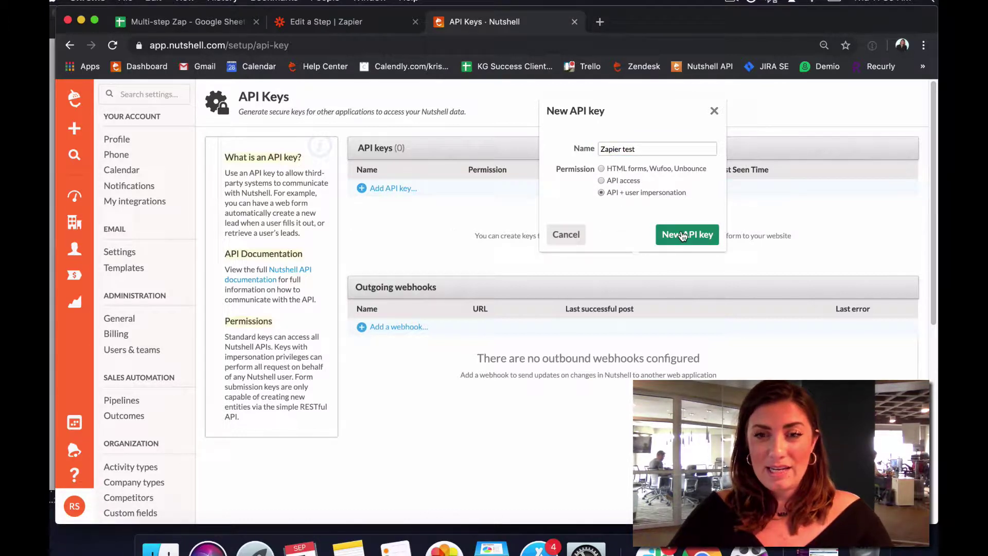
left_click(685, 234)
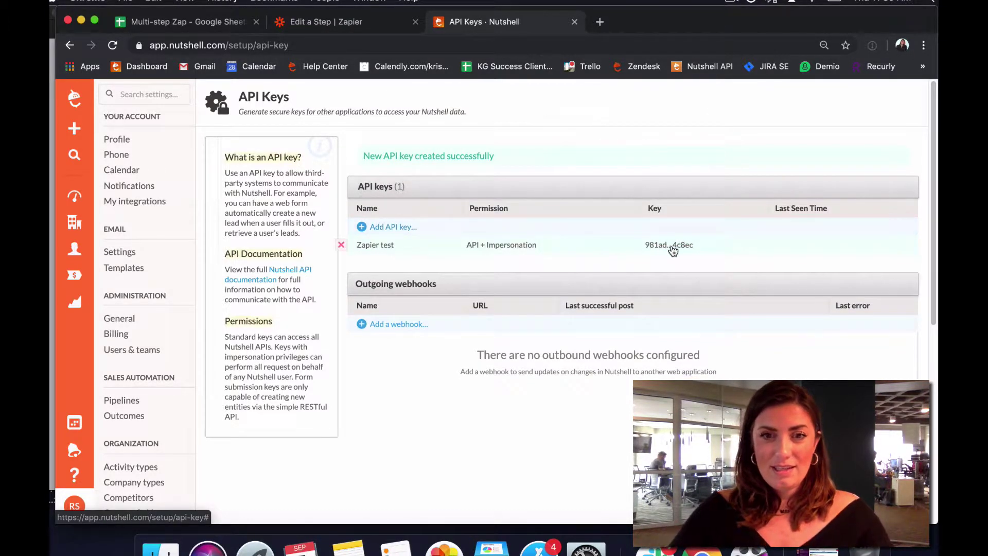
Step: Open the Zapier test key's details and copy its full API key
left_click(654, 245)
left_click(635, 214)
double_click(635, 214)
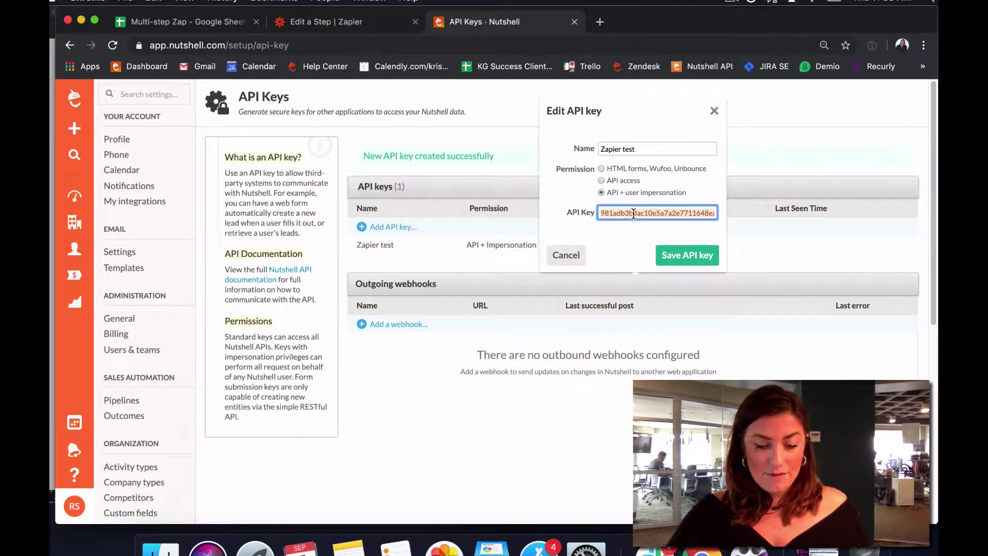
Step: Return to Zapier and connect the Nutshell account with its login email and the copied API key, then continue with that account
left_click(363, 23)
left_click(431, 407)
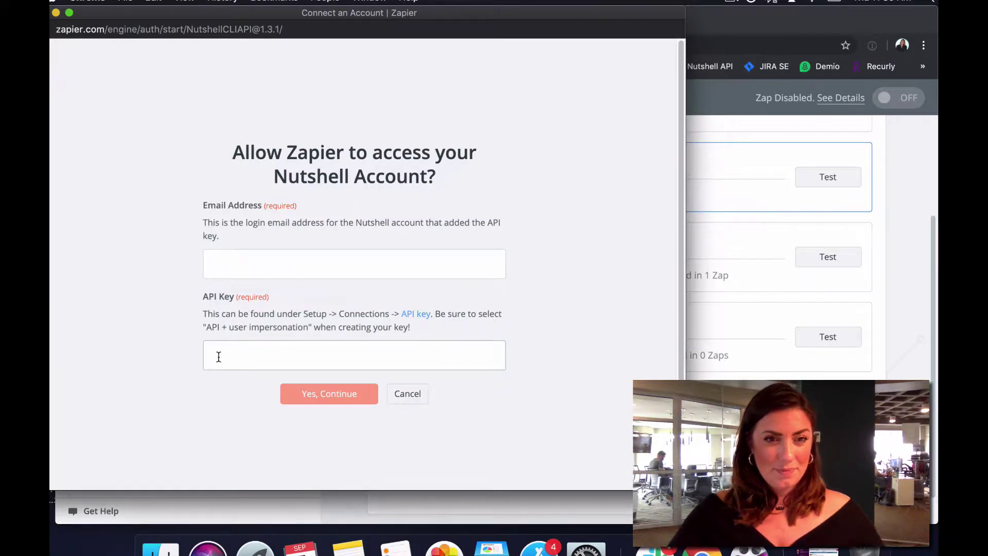
key("super+v")
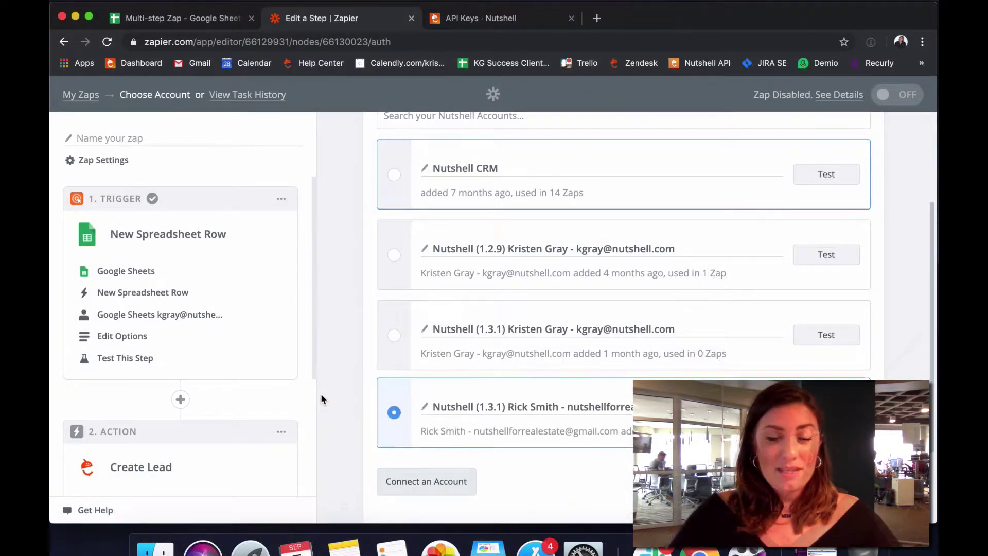
scroll(322, 393, "down", 3)
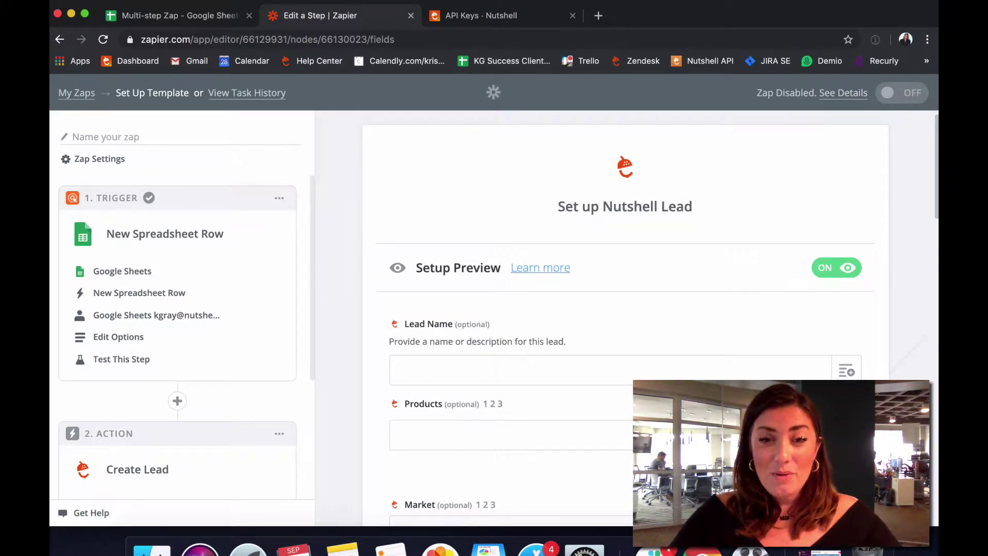
Step: Map the lead name to the Account/Company value from the new spreadsheet row
scroll(851, 348, "down", 1)
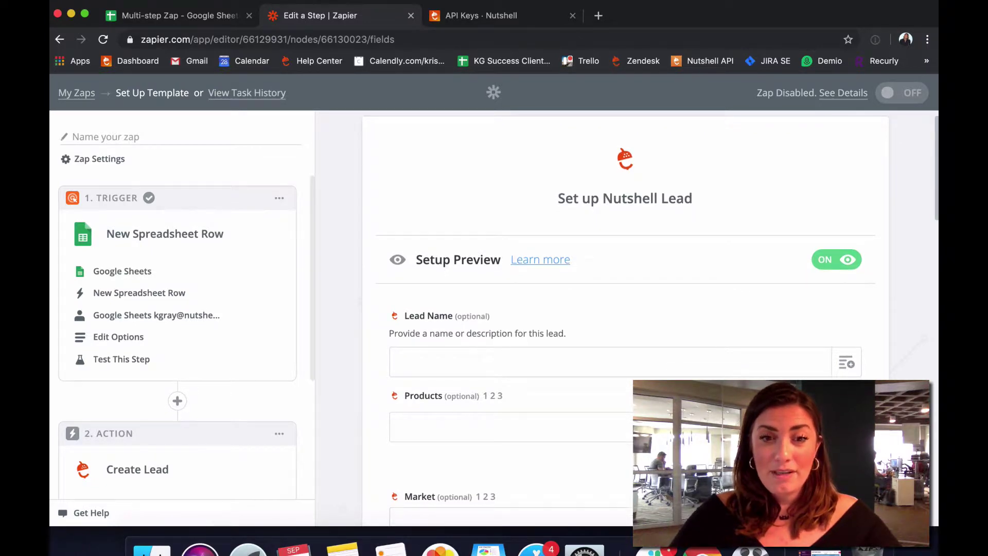
left_click(845, 343)
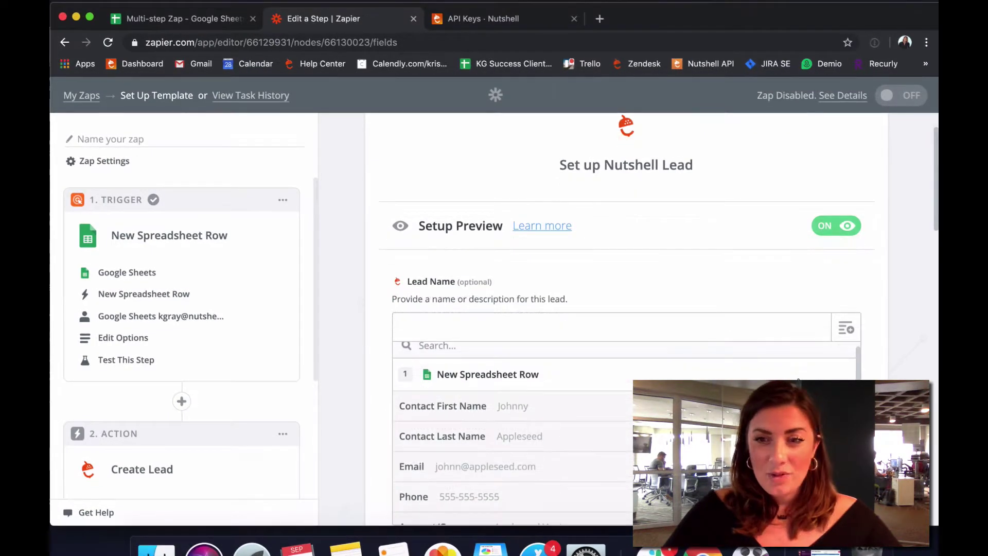
scroll(512, 432, "down", 1)
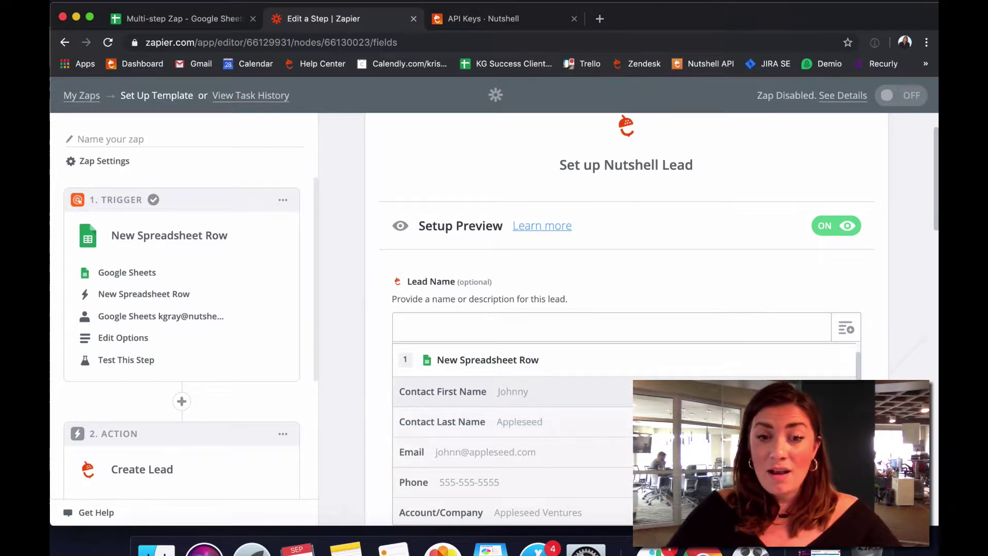
scroll(593, 494, "down", 2)
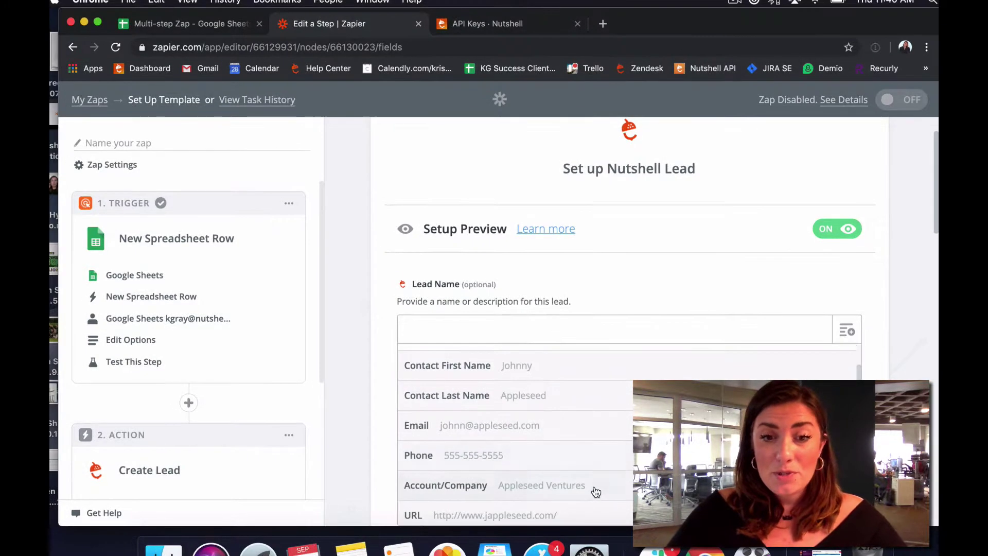
left_click(597, 493)
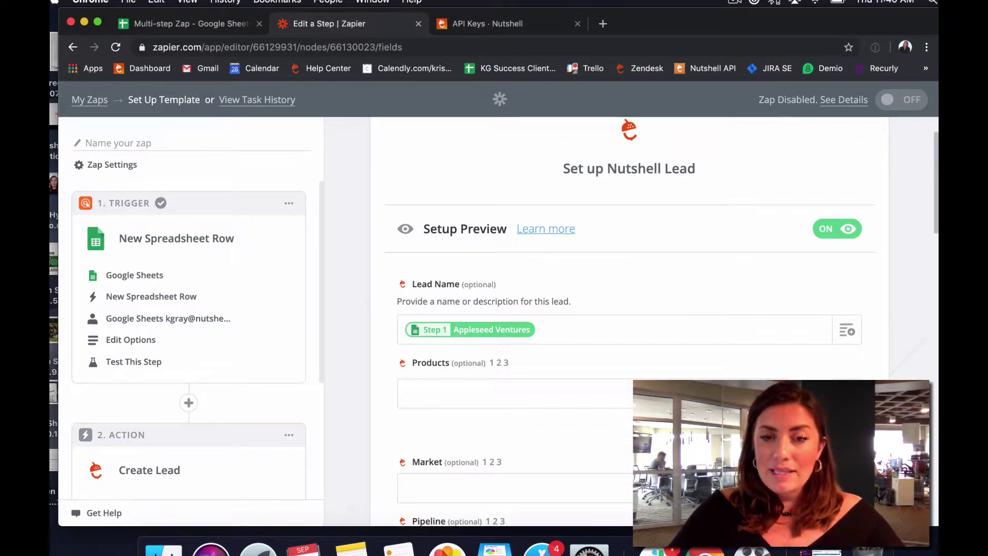
Step: Add a Find Account search step for the lead's related company, using the custom Related Company value
scroll(629, 320, "down", 3)
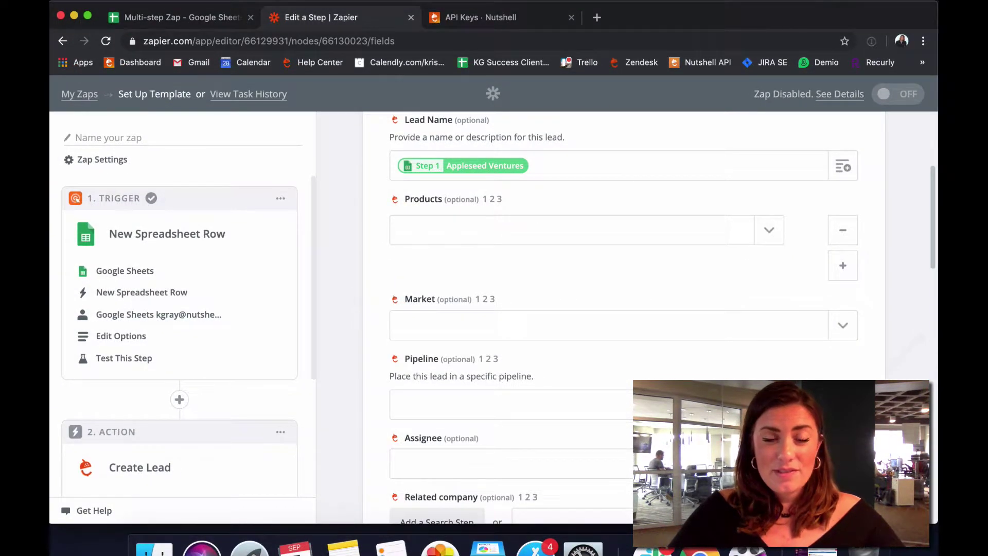
scroll(624, 320, "down", 2)
scroll(624, 309, "down", 4)
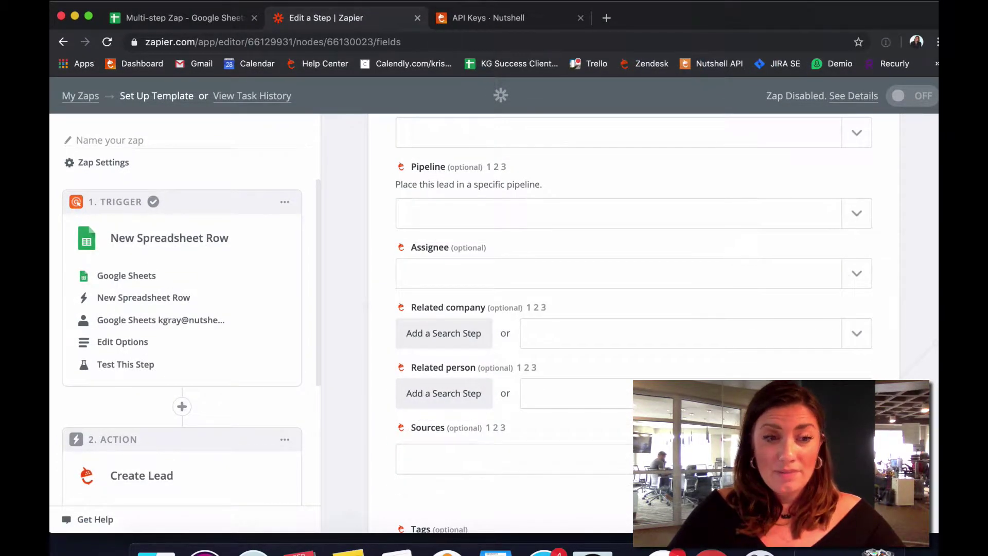
left_click(427, 333)
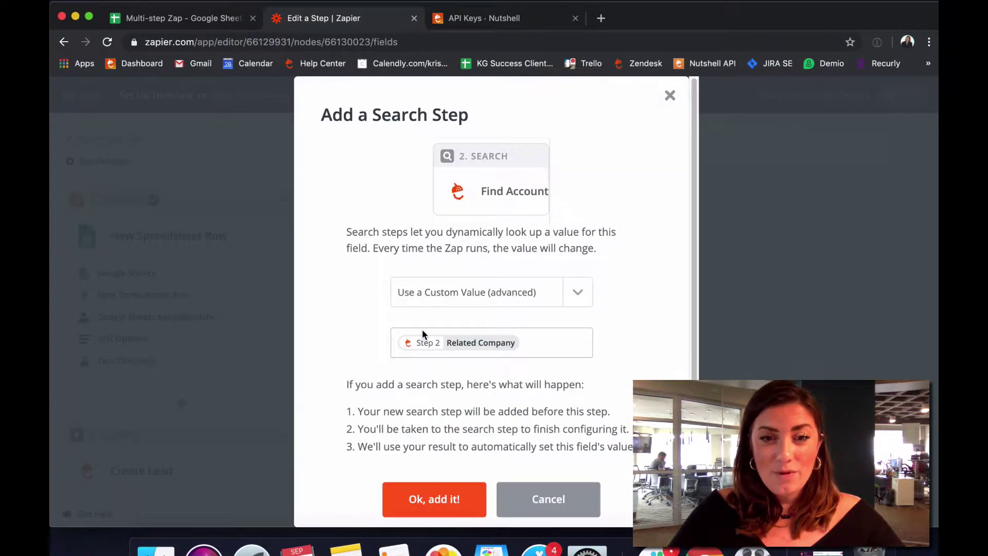
left_click(457, 499)
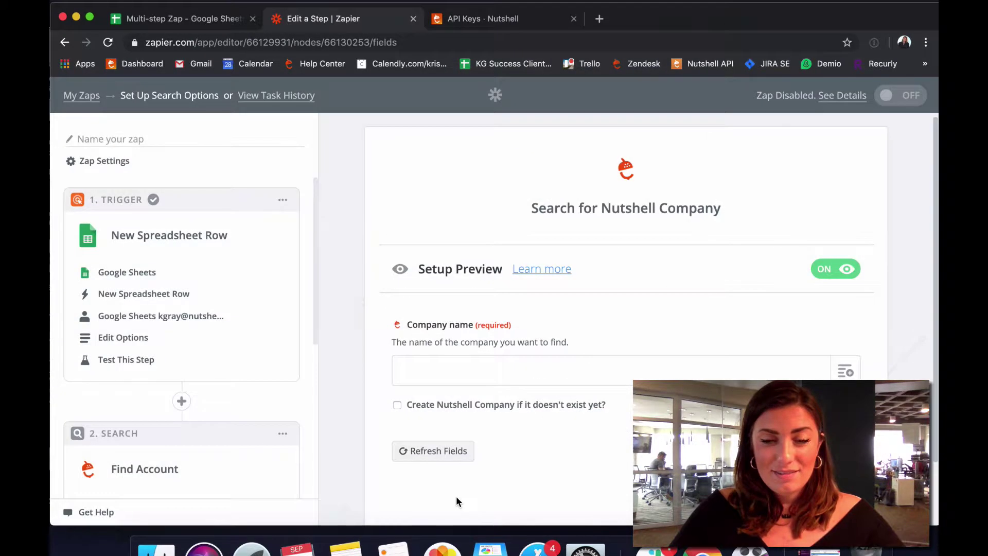
Step: Map the searched company name to the spreadsheet row's Account/Company value and enable creating the Nutshell company if it doesn't exist
left_click(845, 370)
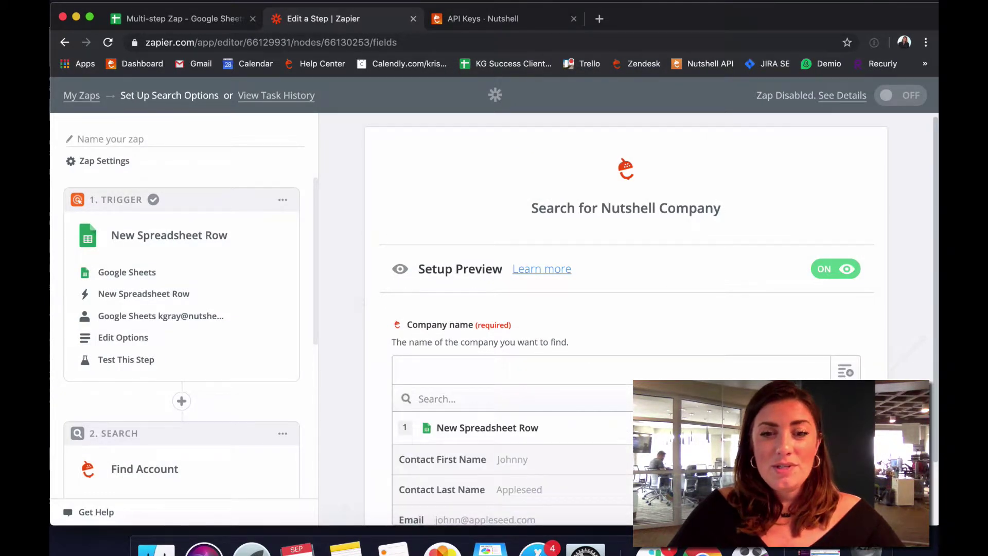
scroll(513, 453, "down", 3)
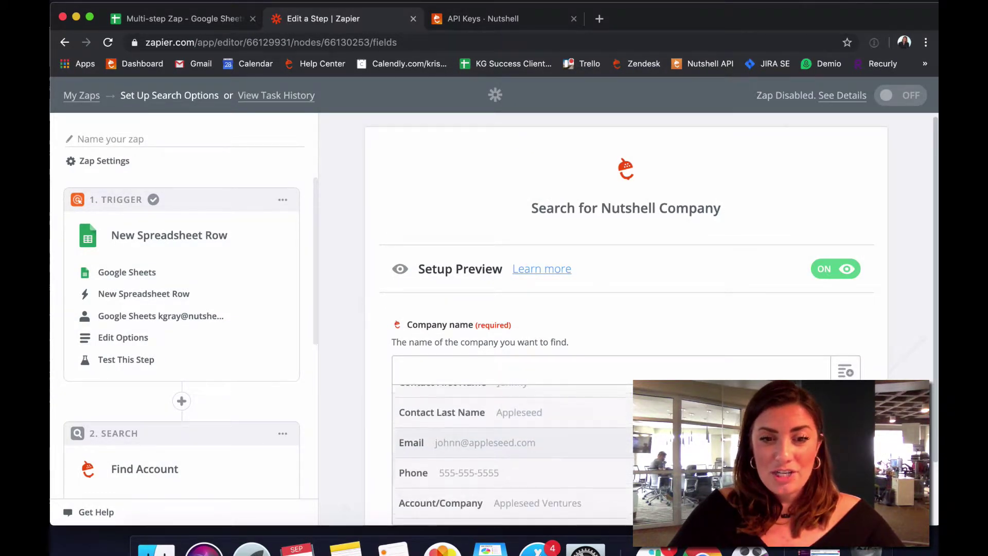
left_click(531, 488)
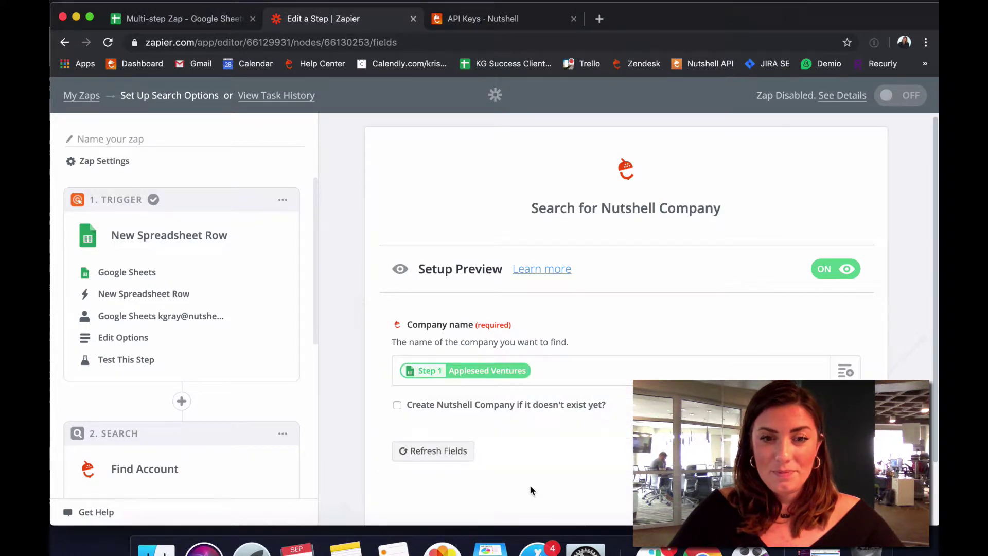
left_click(397, 406)
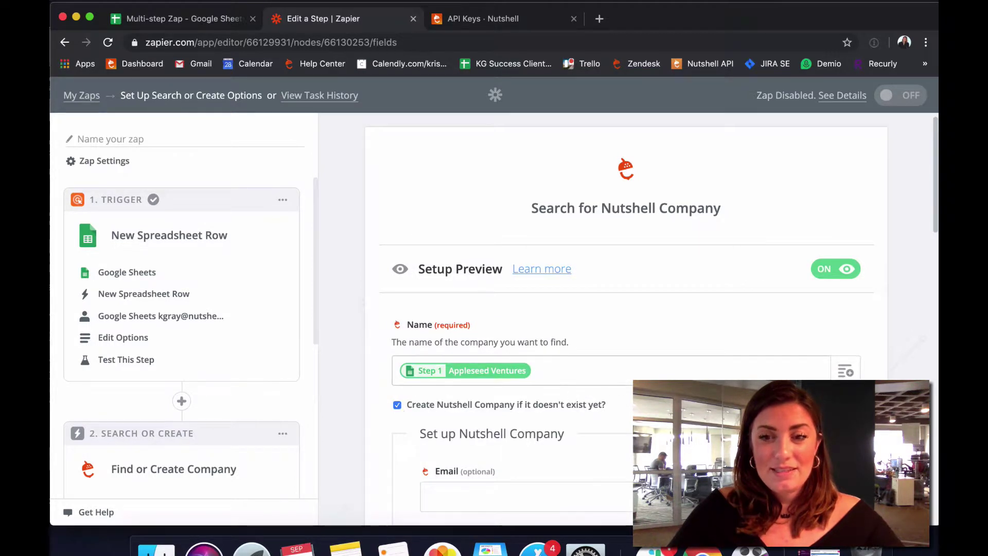
Step: Map the new company's email to the spreadsheet row's Email value and finish the Find or Create Company step
scroll(626, 319, "down", 3)
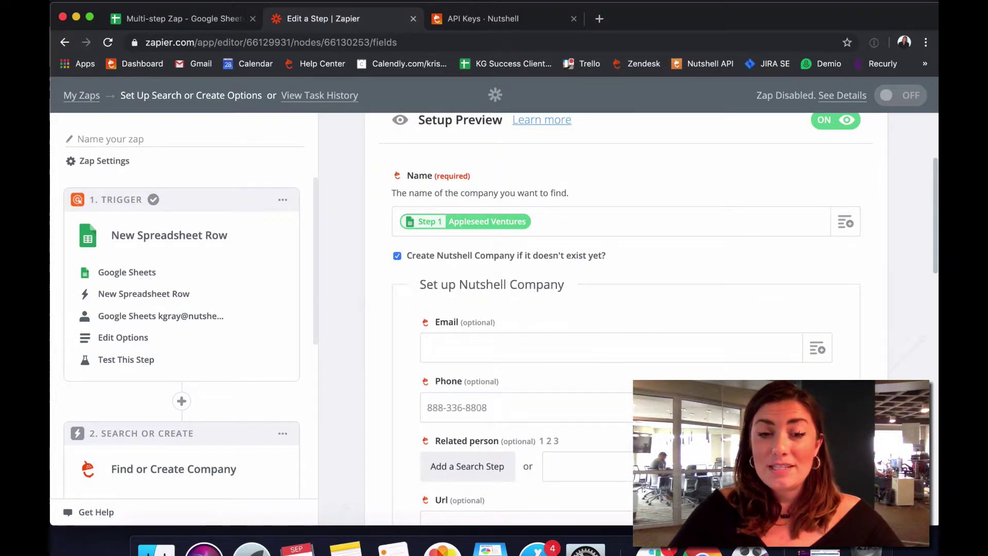
scroll(626, 319, "down", 1)
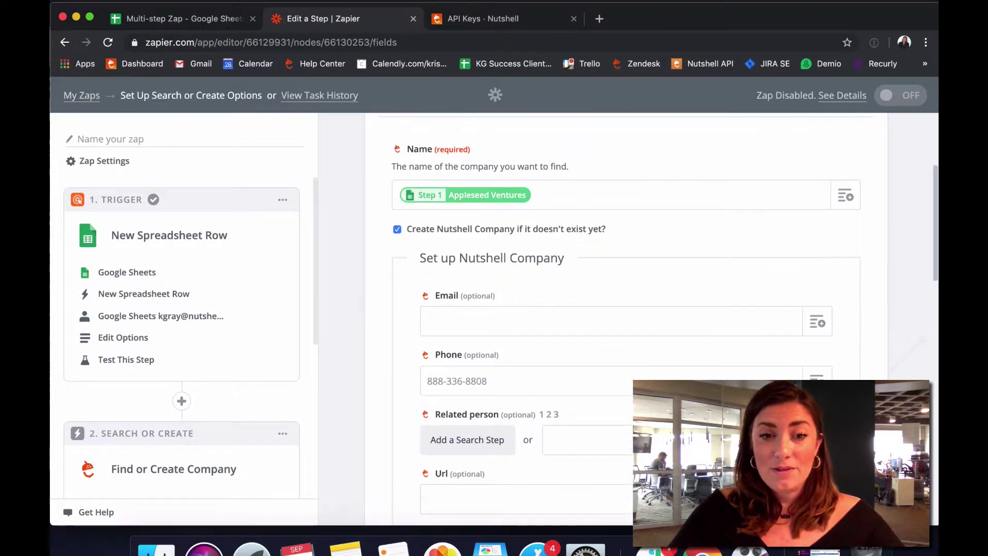
left_click(818, 325)
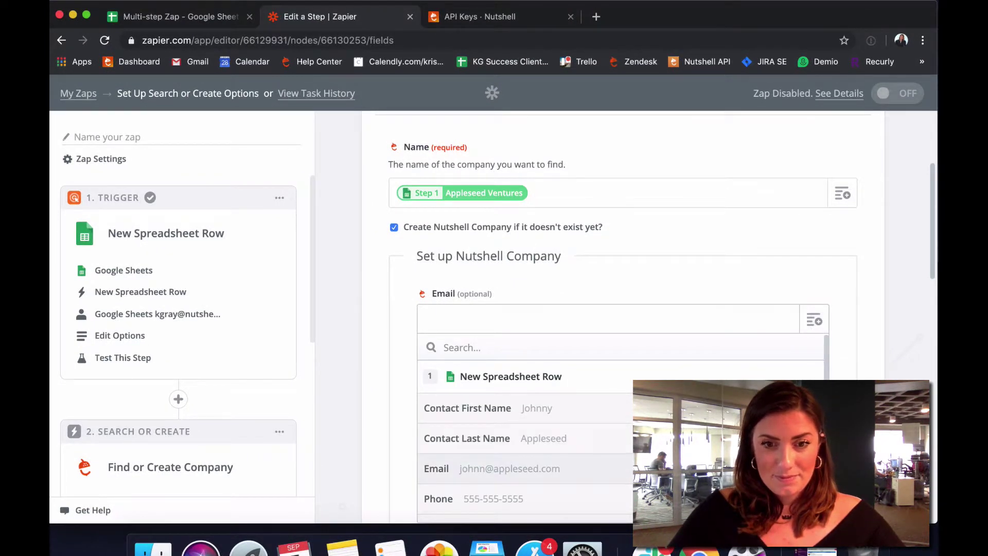
left_click(510, 468)
scroll(612, 309, "down", 10)
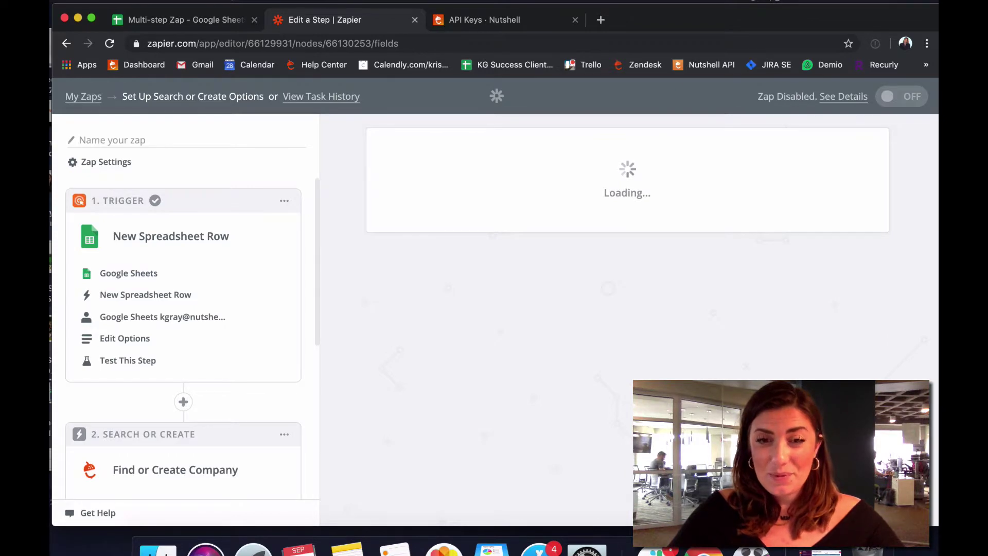
scroll(627, 319, "down", 6)
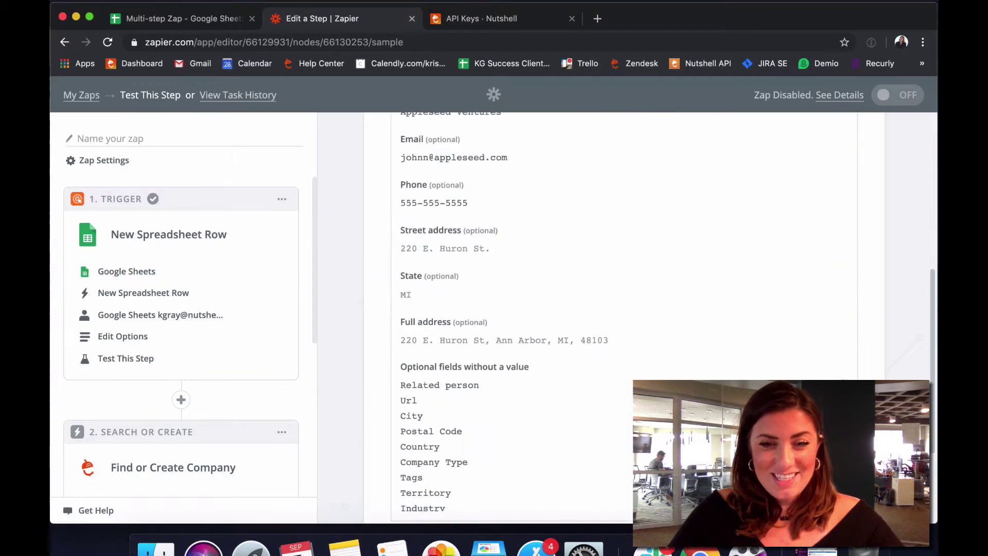
scroll(624, 319, "down", 3)
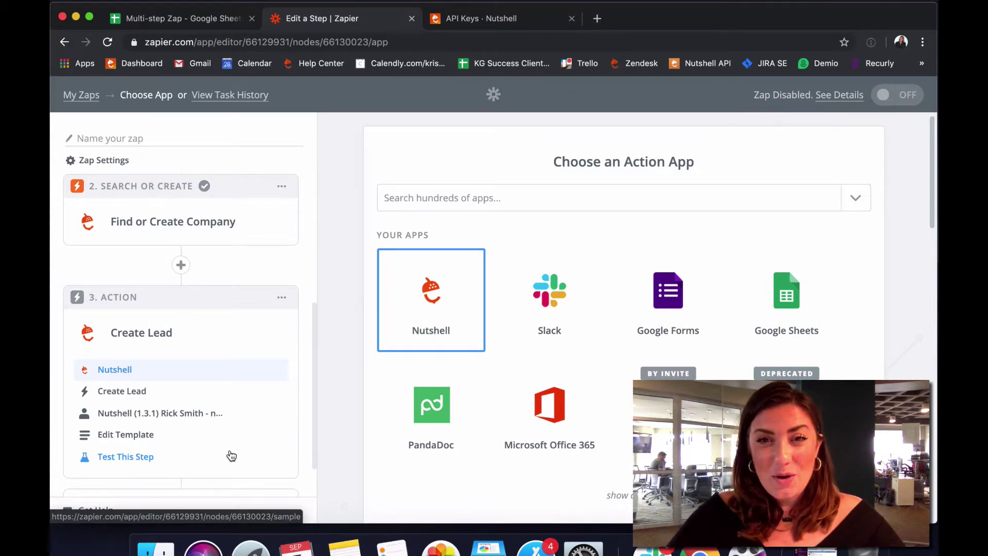
Step: In the Create Lead template, add a Find Person search step for the related person, using the custom Related Person value
left_click(127, 437)
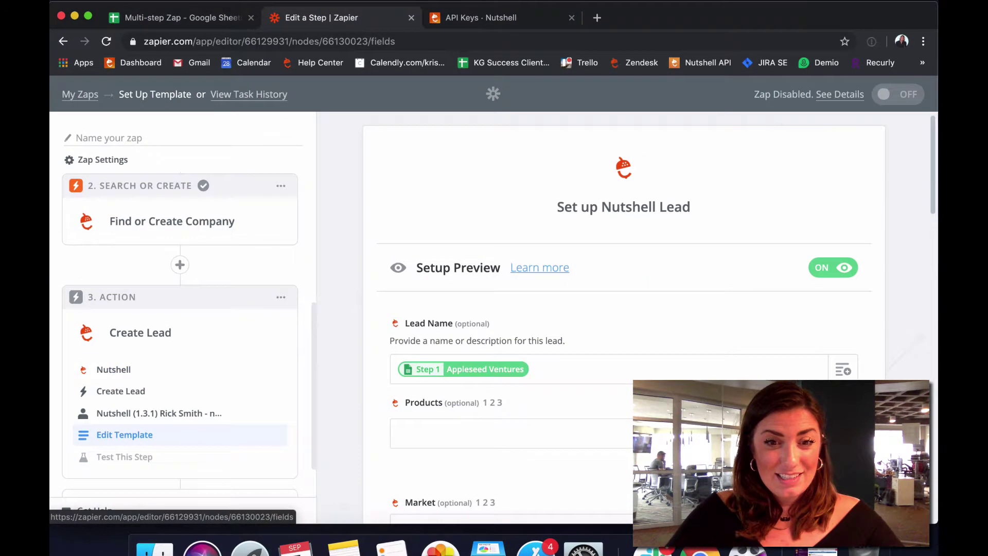
scroll(755, 380, "down", 2)
scroll(755, 379, "down", 9)
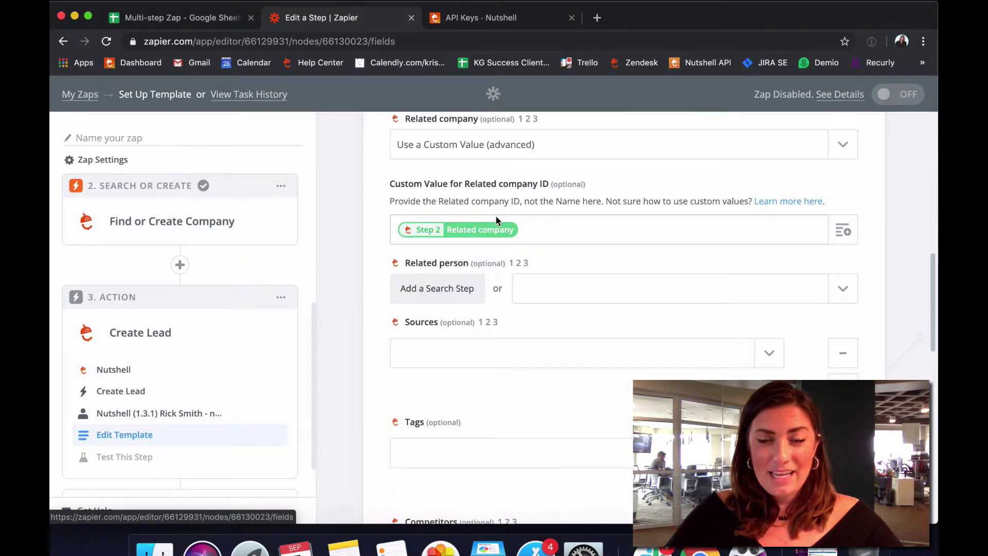
left_click(446, 300)
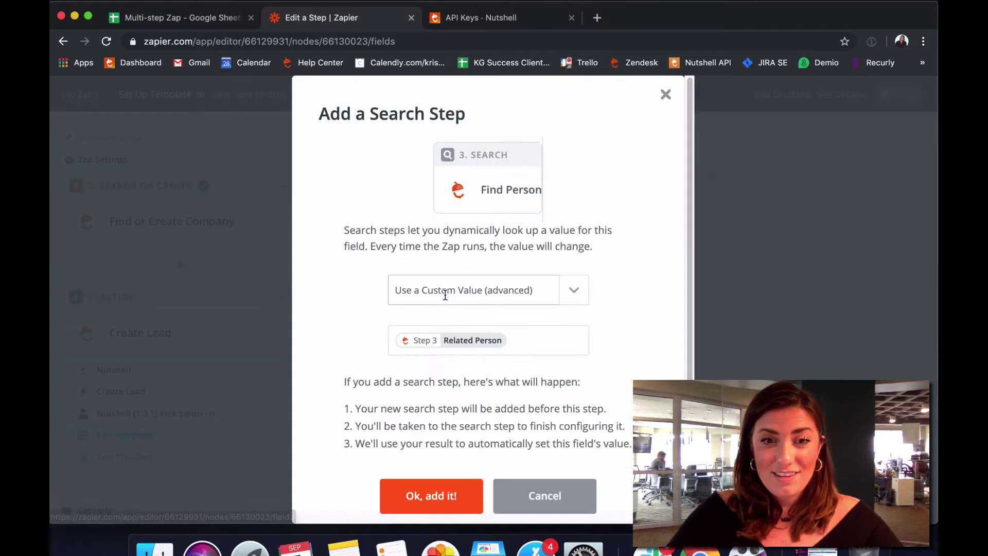
left_click(437, 502)
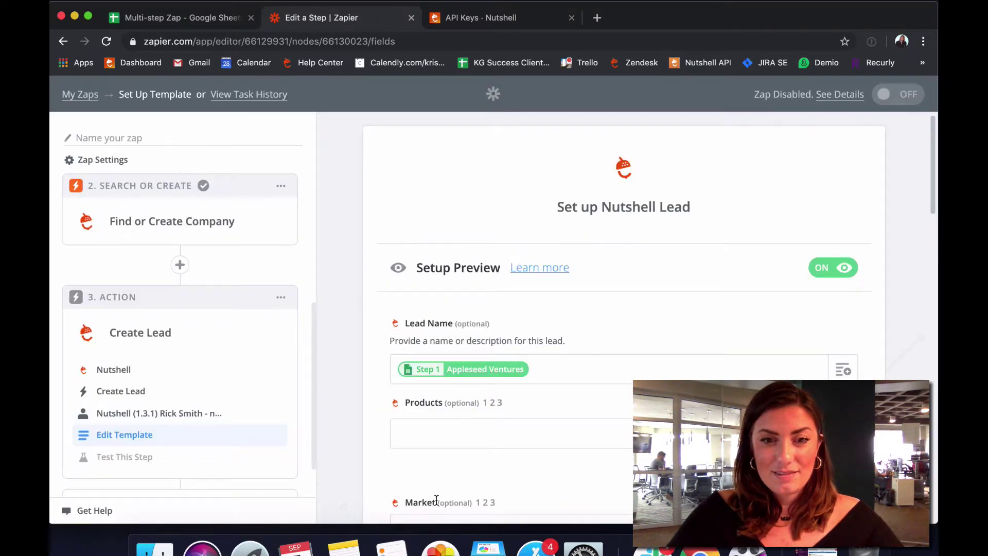
Step: Map the person search's email address to the spreadsheet row's Email value and enable creating the Nutshell person if missing
left_click(632, 441)
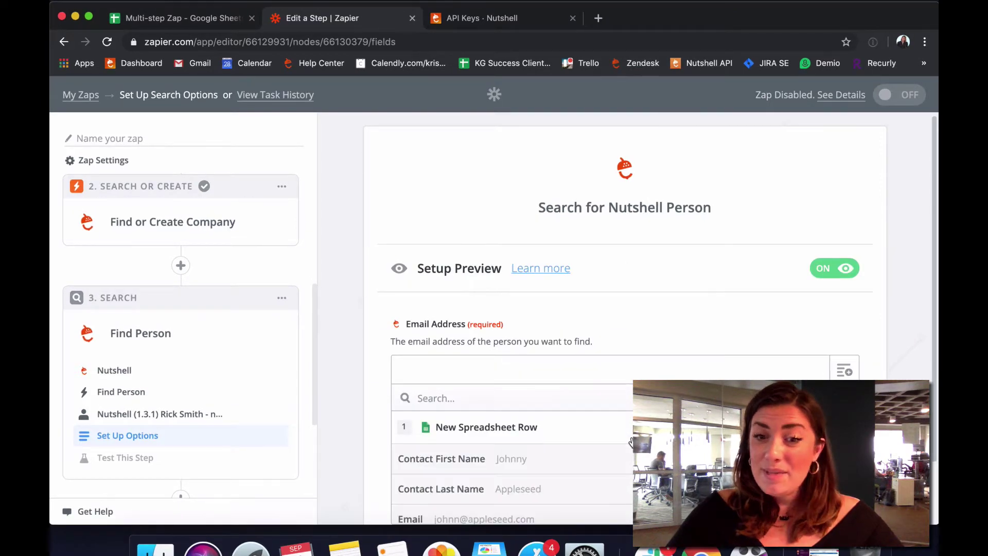
scroll(625, 442, "down", 1)
left_click(556, 491)
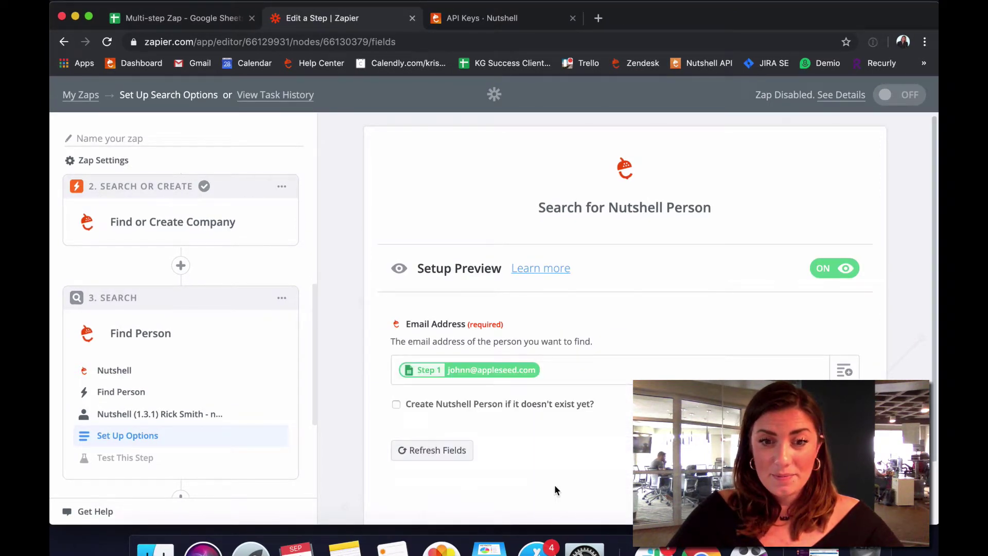
left_click(395, 404)
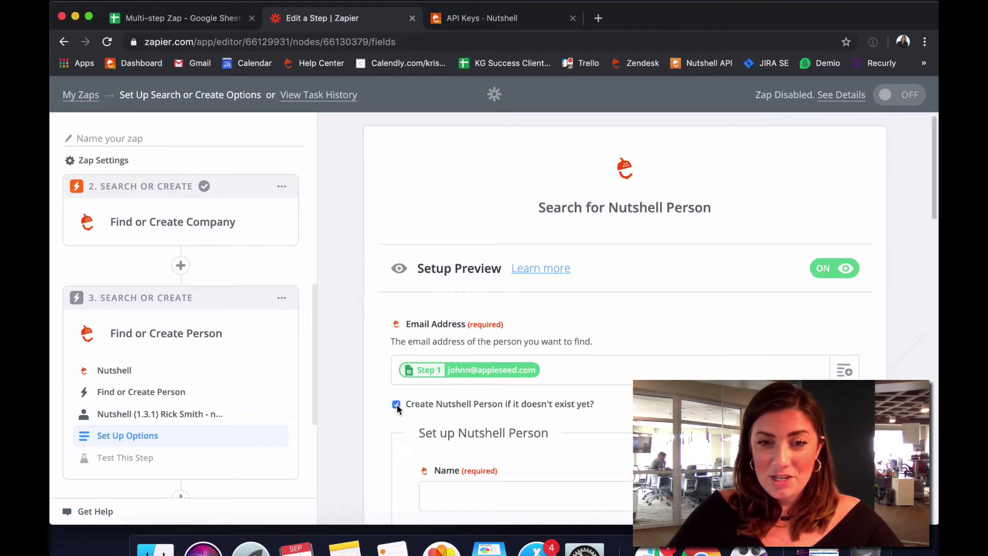
Step: Map the new person's name to the spreadsheet row's Contact First Name followed by Contact Last Name
scroll(398, 408, "down", 3)
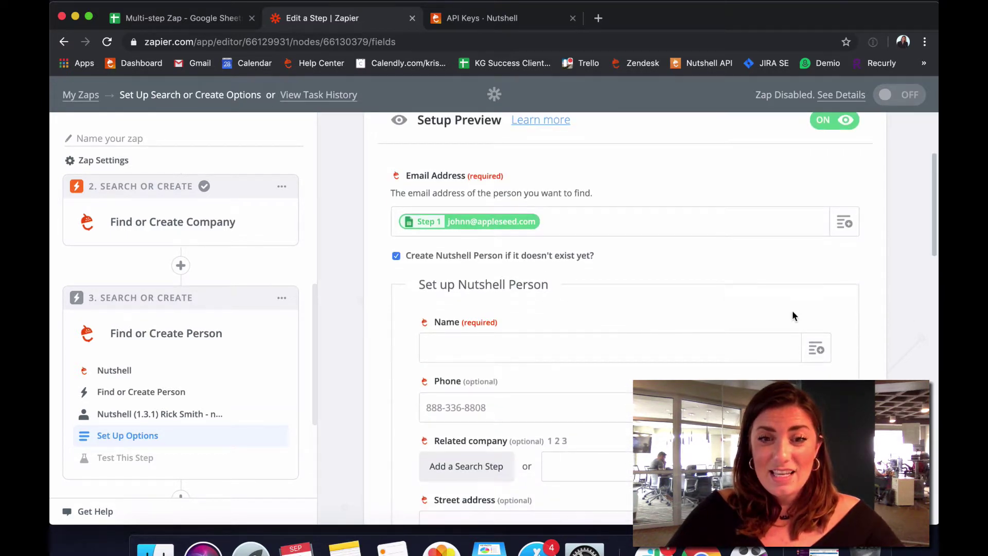
left_click(818, 349)
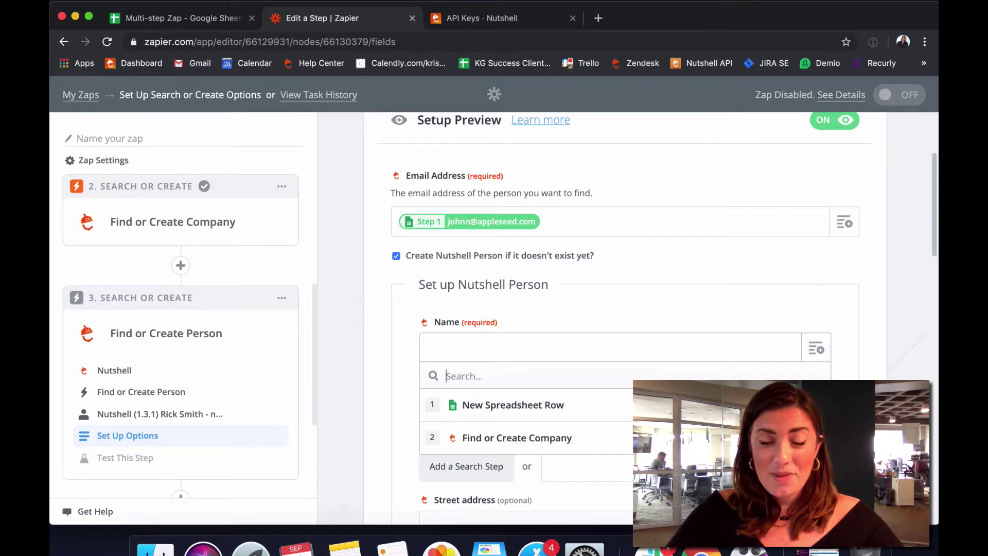
left_click(515, 405)
left_click(558, 431)
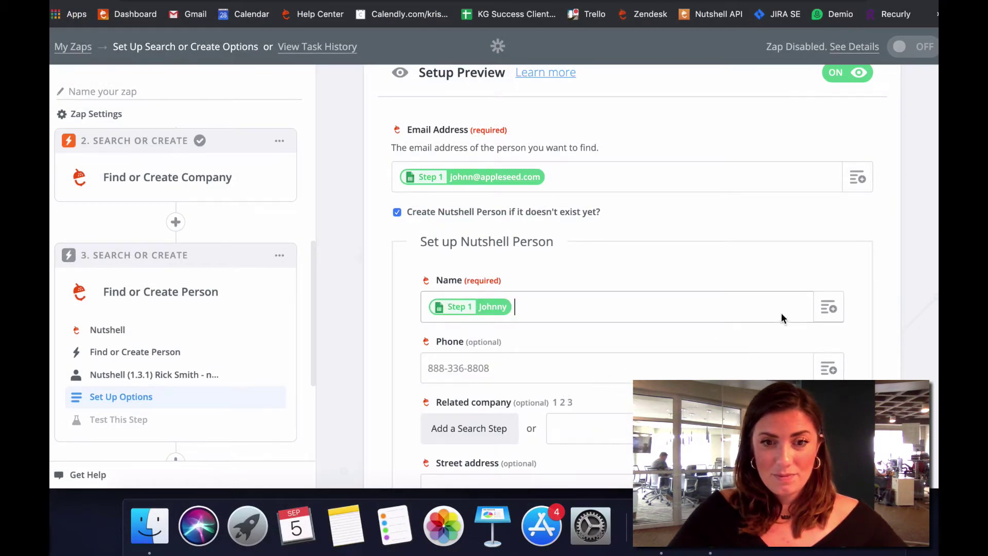
left_click(828, 308)
left_click(659, 368)
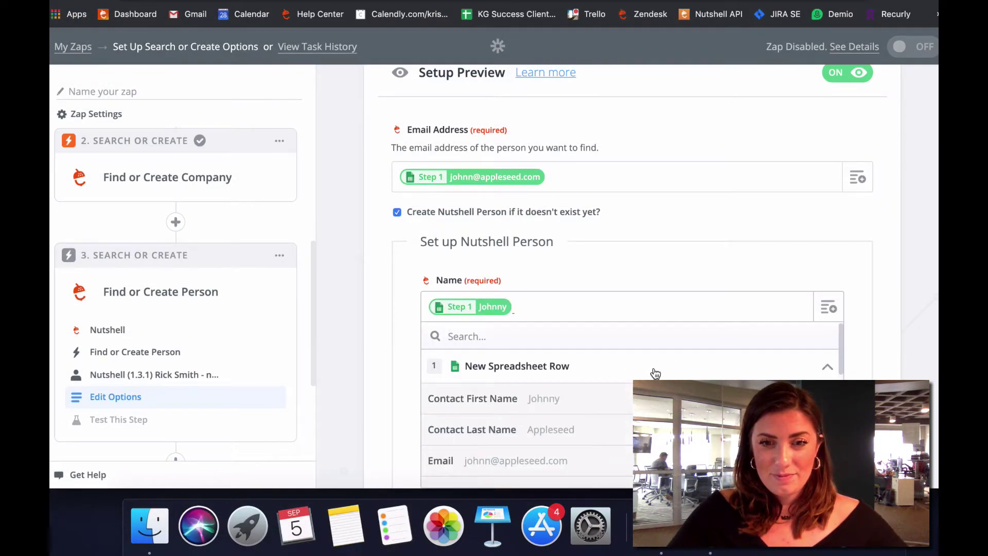
left_click(588, 438)
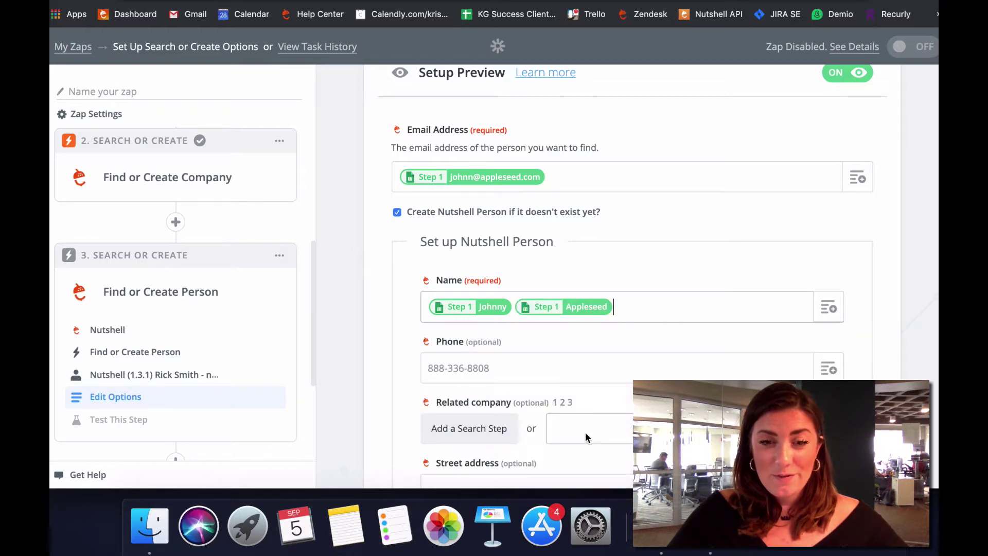
Step: Map the new person's phone to the Phone value from the new spreadsheet row
scroll(826, 284, "down", 2)
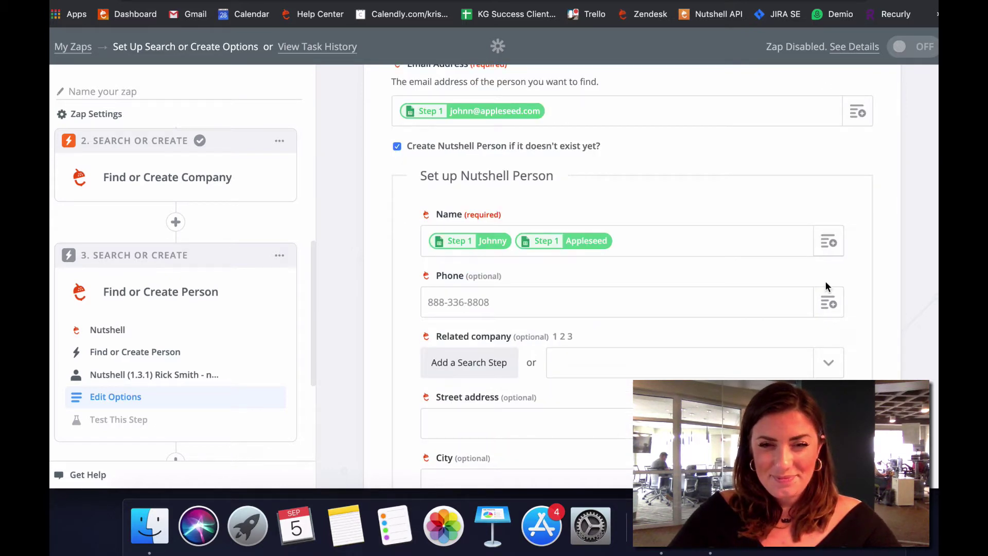
left_click(830, 303)
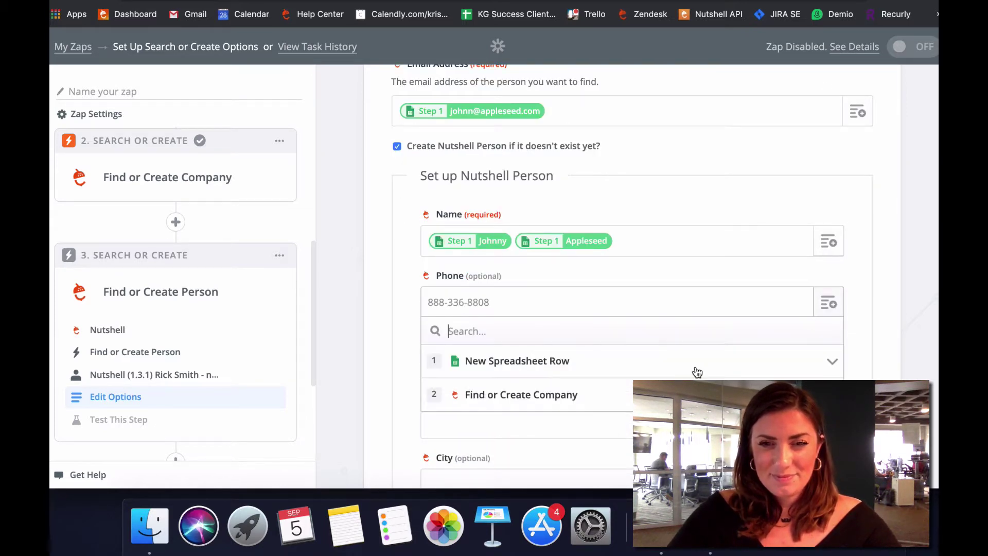
left_click(611, 373)
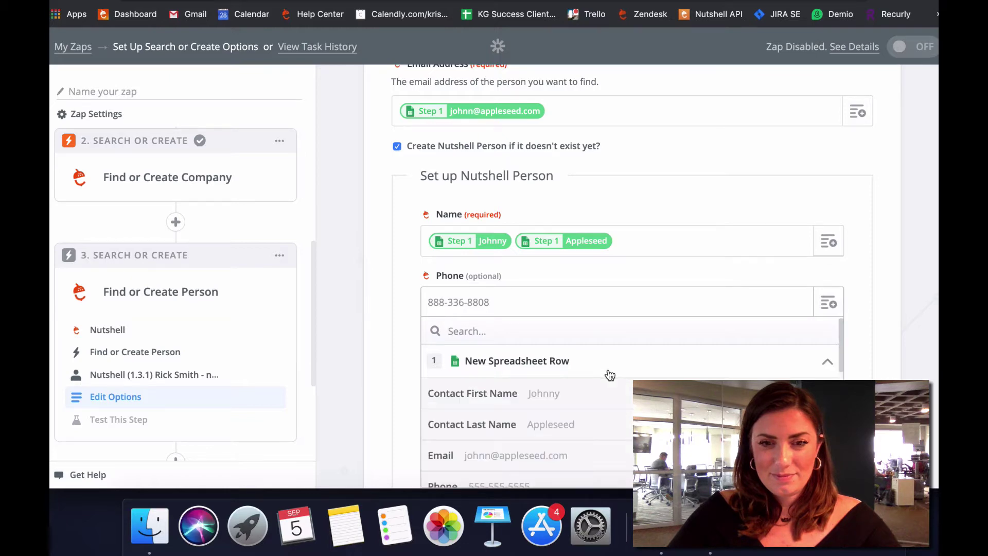
scroll(578, 425, "down", 3)
left_click(567, 415)
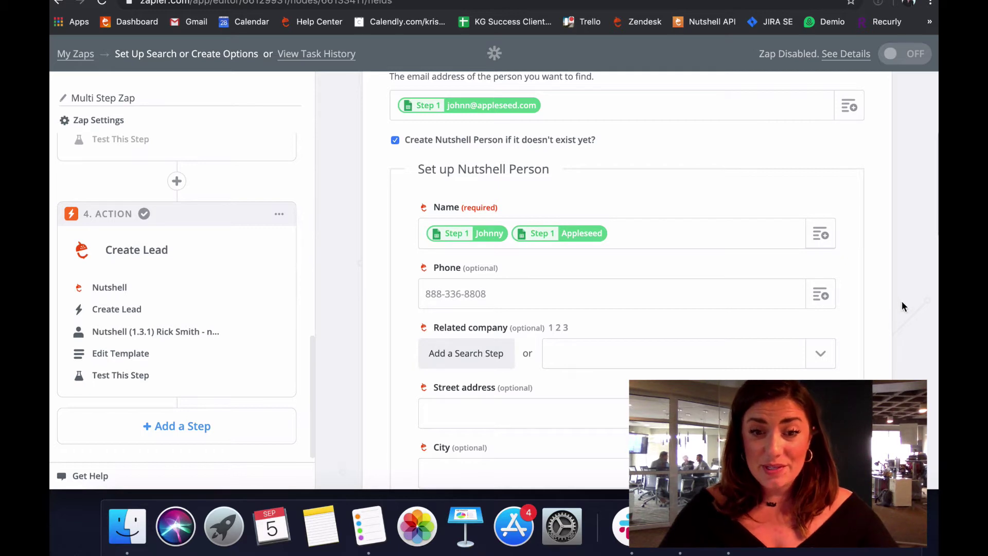
Step: Set the person's related company to a custom value, using the Name from the Find or Create Company step
left_click(822, 355)
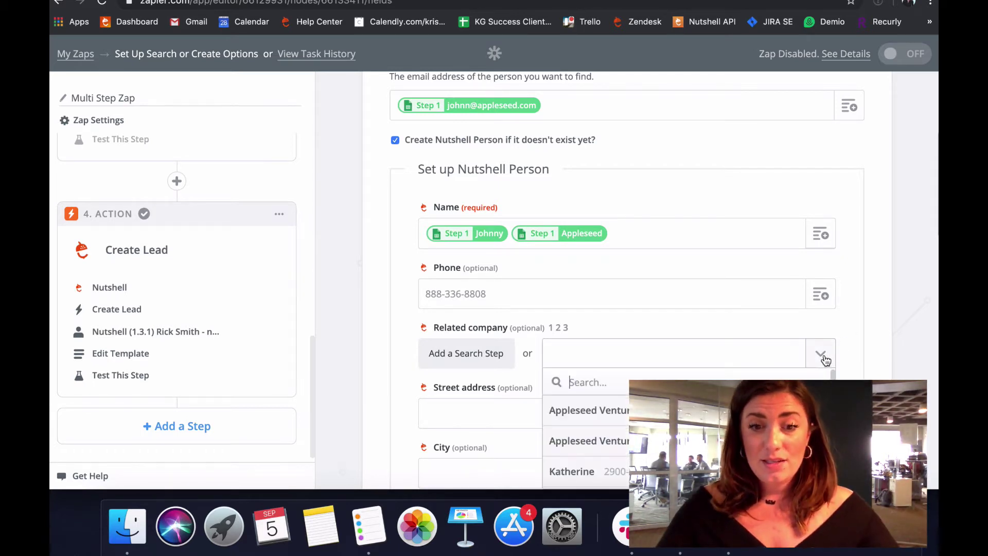
scroll(825, 361, "down", 5)
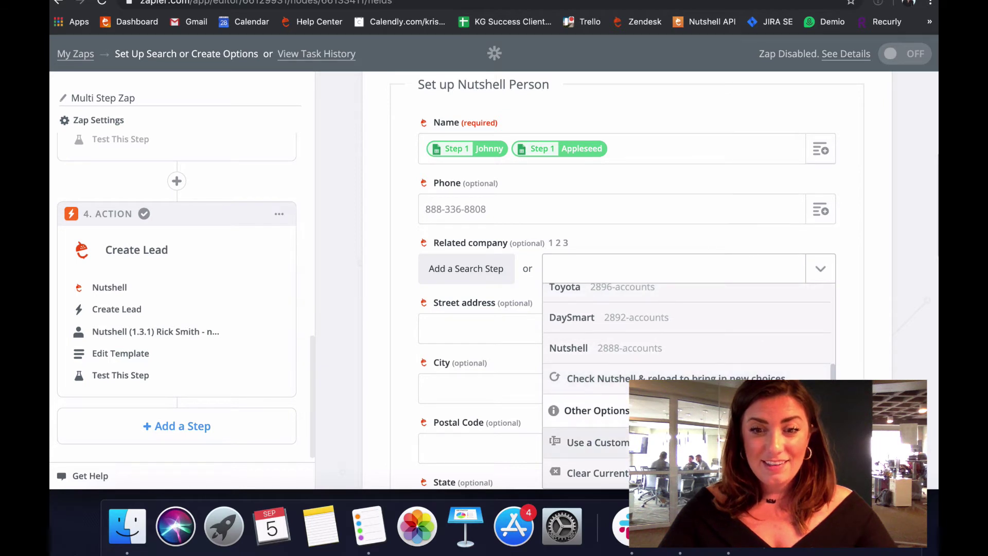
left_click(819, 442)
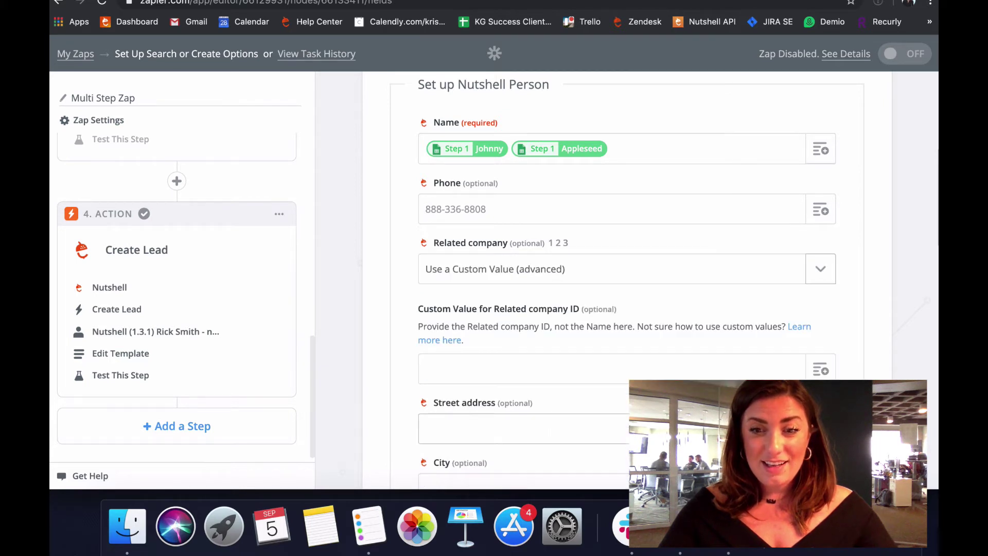
left_click(820, 371)
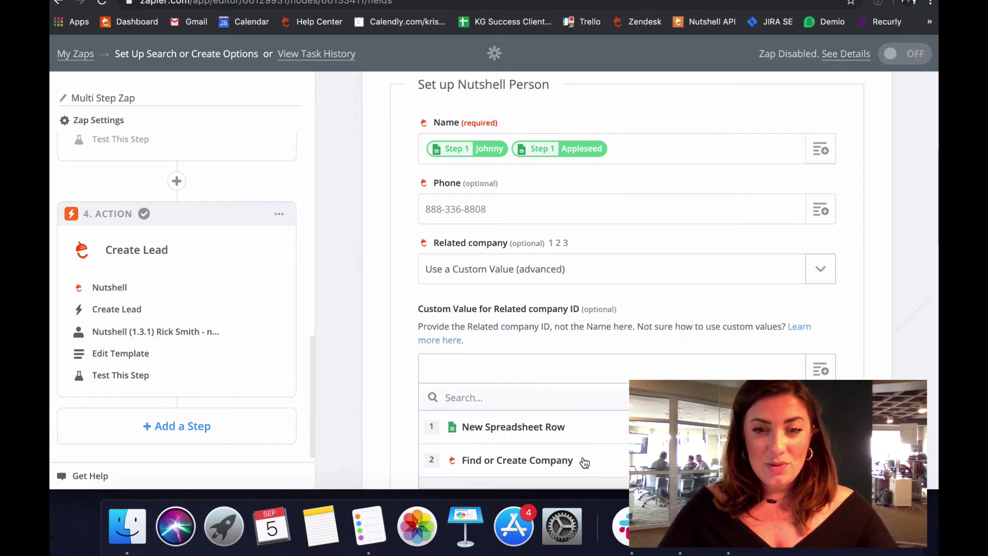
left_click(585, 462)
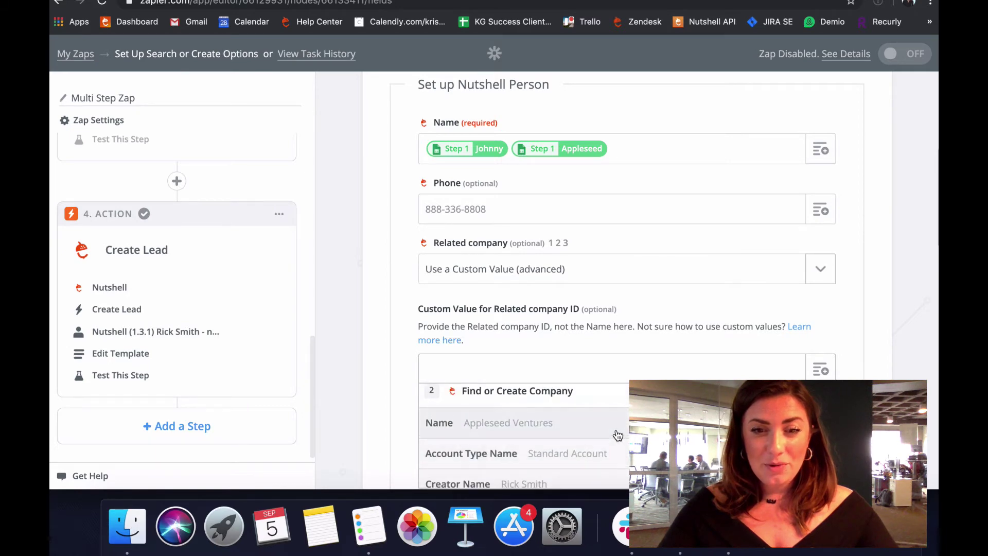
left_click(526, 428)
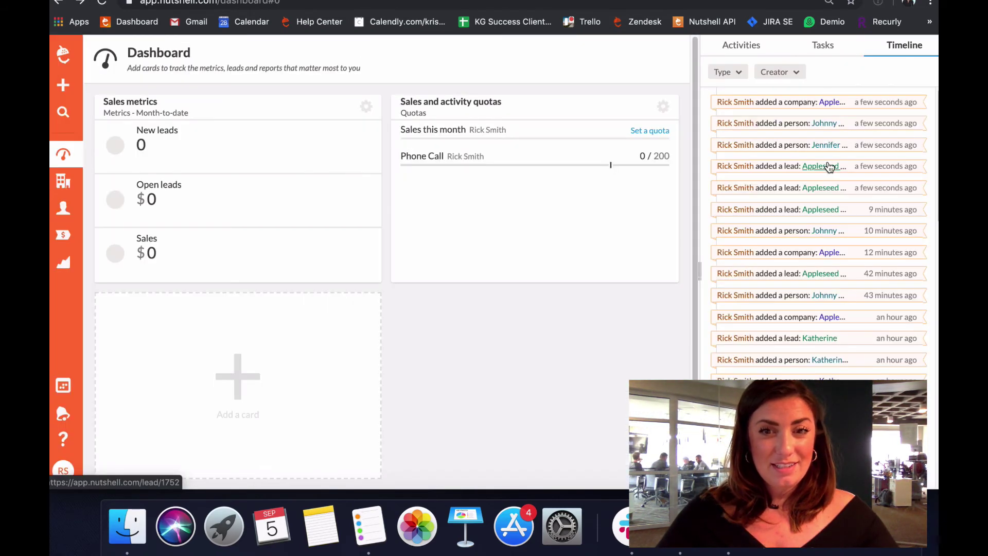
Step: Switch to the Appleseed Ventures lead in Nutshell and examine its related company and the related person's contact details
left_click(828, 165)
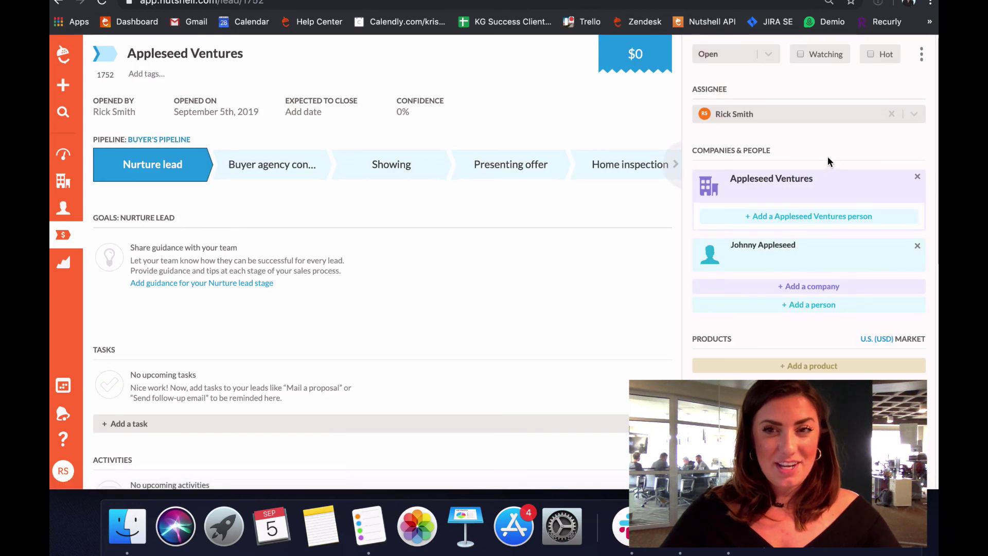
mouse_move(808, 201)
mouse_move(806, 270)
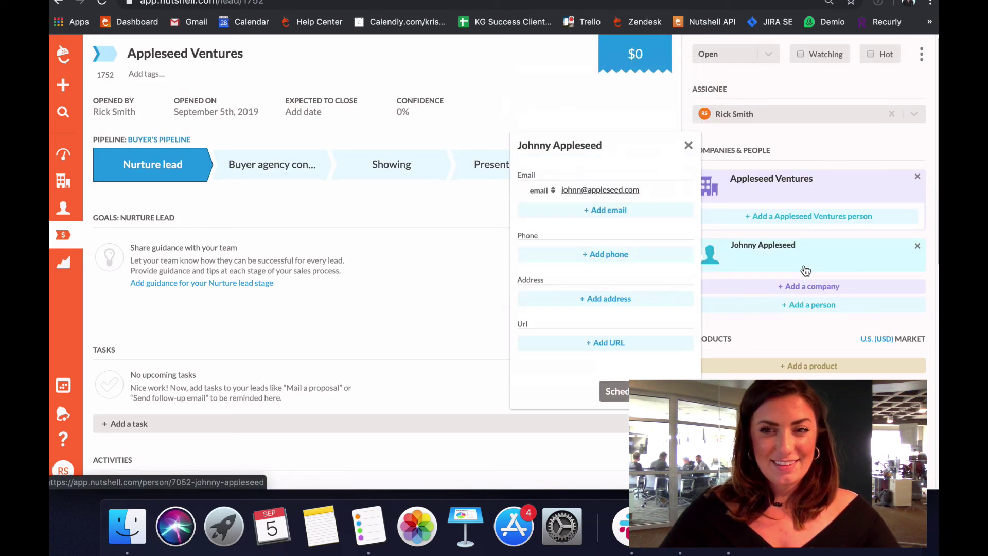